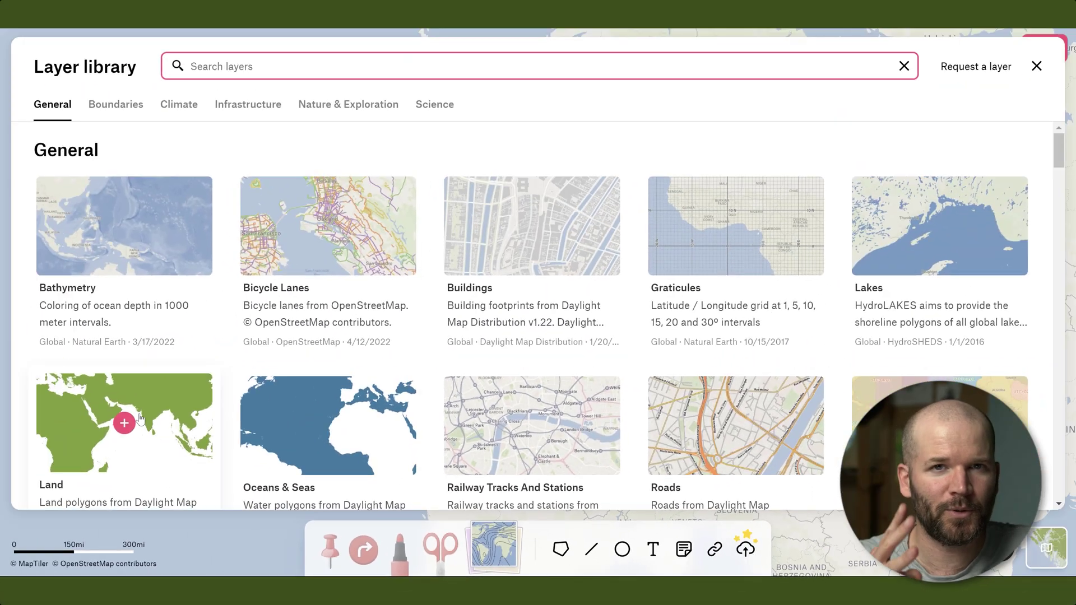
Frame the default basemap on western Europe, from England across France and Germany to Austria.
{"action": "left_click_drag", "start_coordinate": [394, 231], "coordinate": [530, 293]}
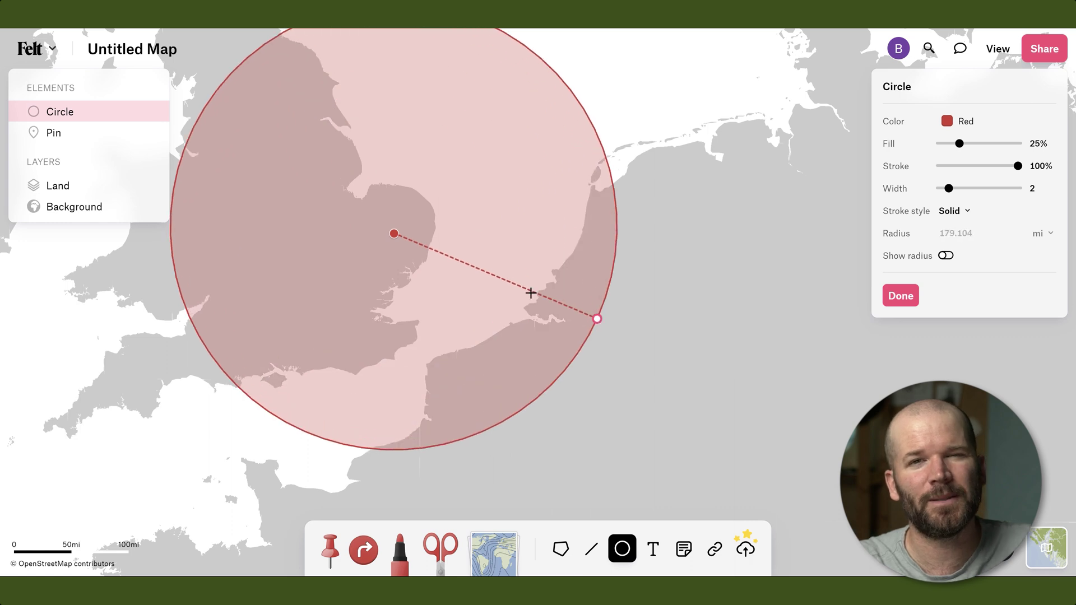
{"action": "scroll", "coordinate": [530, 293], "scroll_direction": "down", "scroll_amount": 5}
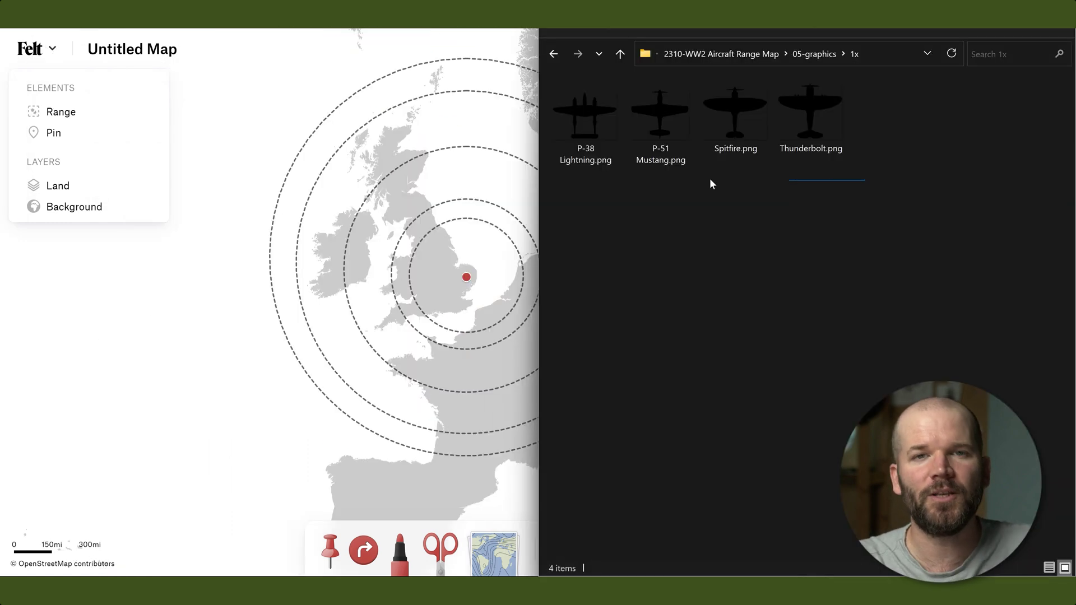
{"action": "left_click_drag", "start_coordinate": [864, 180], "coordinate": [368, 229]}
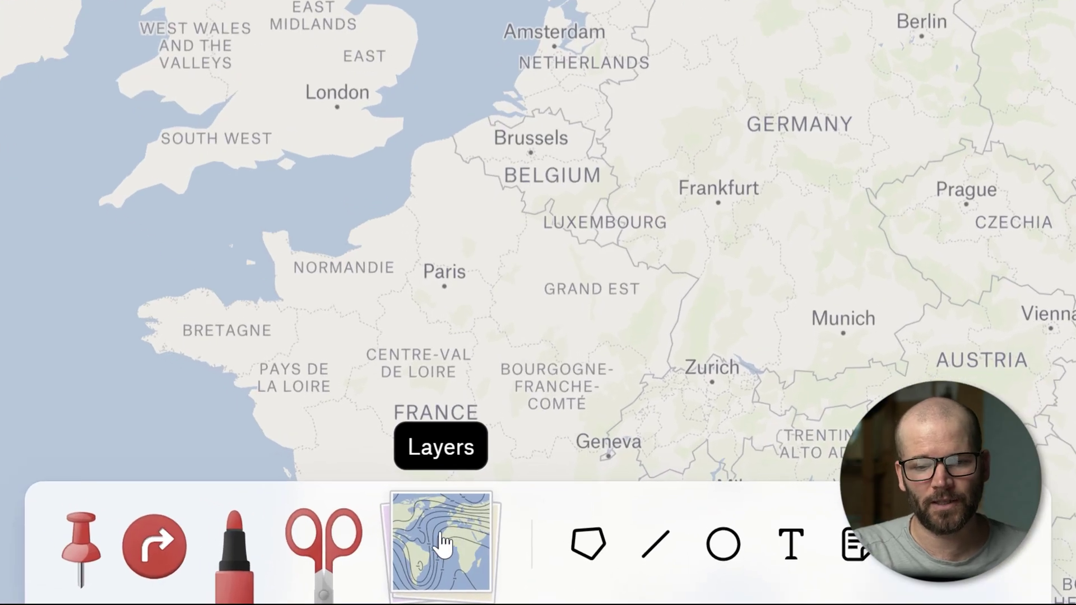
{"action": "left_click", "coordinate": [443, 544]}
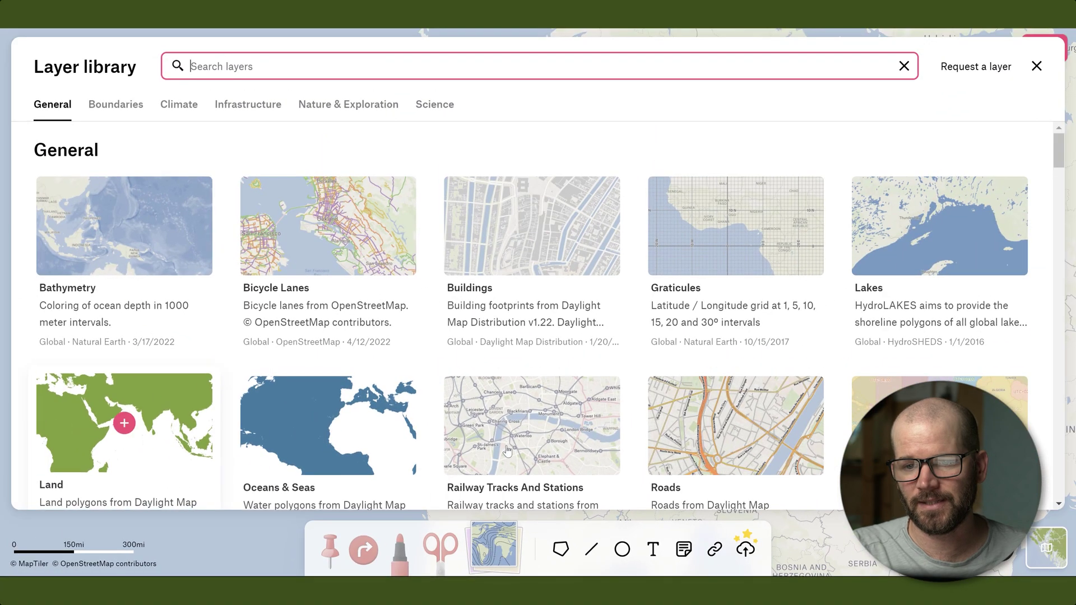
{"action": "scroll", "coordinate": [734, 392], "scroll_direction": "down", "scroll_amount": 5}
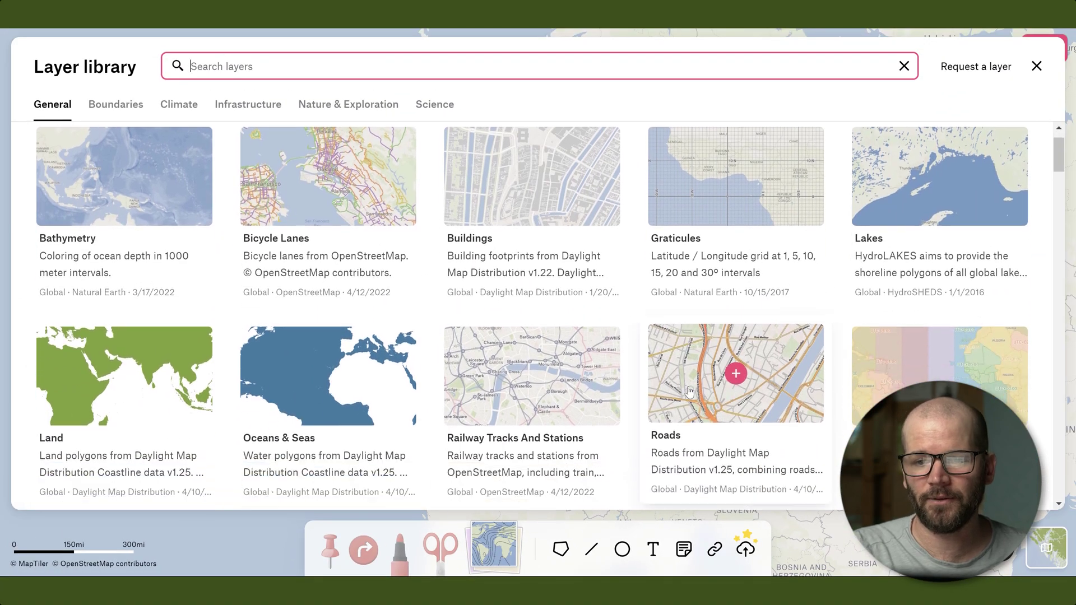
{"action": "scroll", "coordinate": [667, 358], "scroll_direction": "up", "scroll_amount": 5}
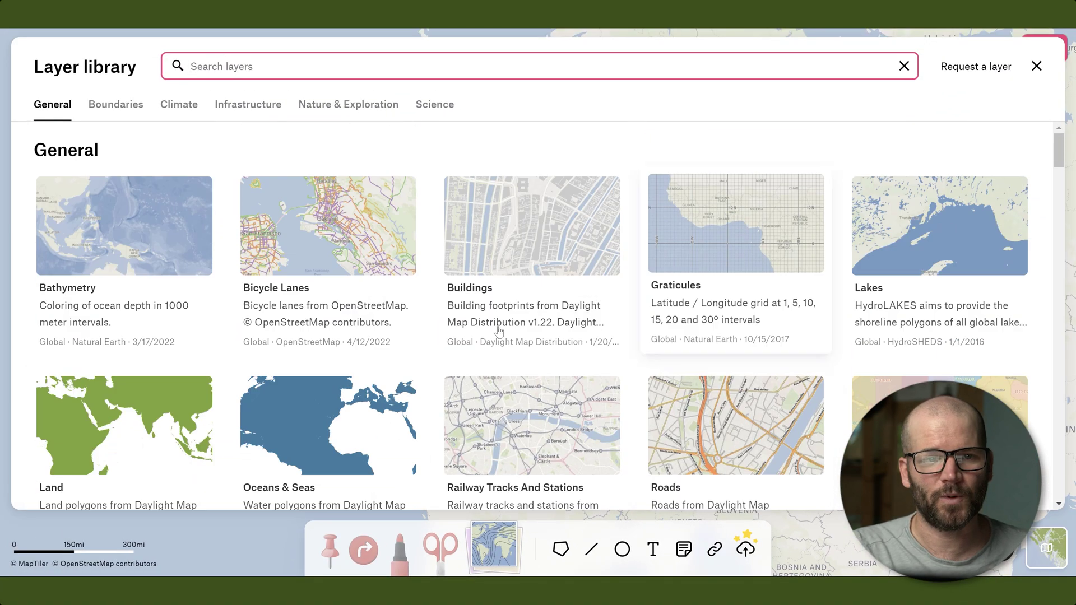
{"action": "left_click", "coordinate": [118, 110]}
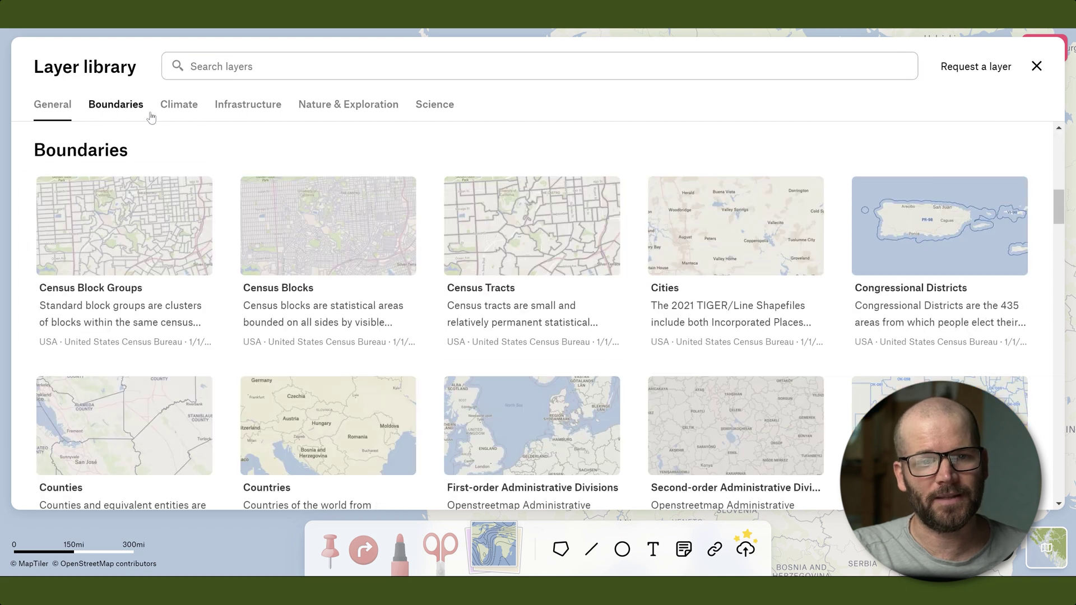
{"action": "left_click", "coordinate": [179, 107]}
{"action": "left_click", "coordinate": [432, 107]}
{"action": "scroll", "coordinate": [454, 257], "scroll_direction": "down", "scroll_amount": 6}
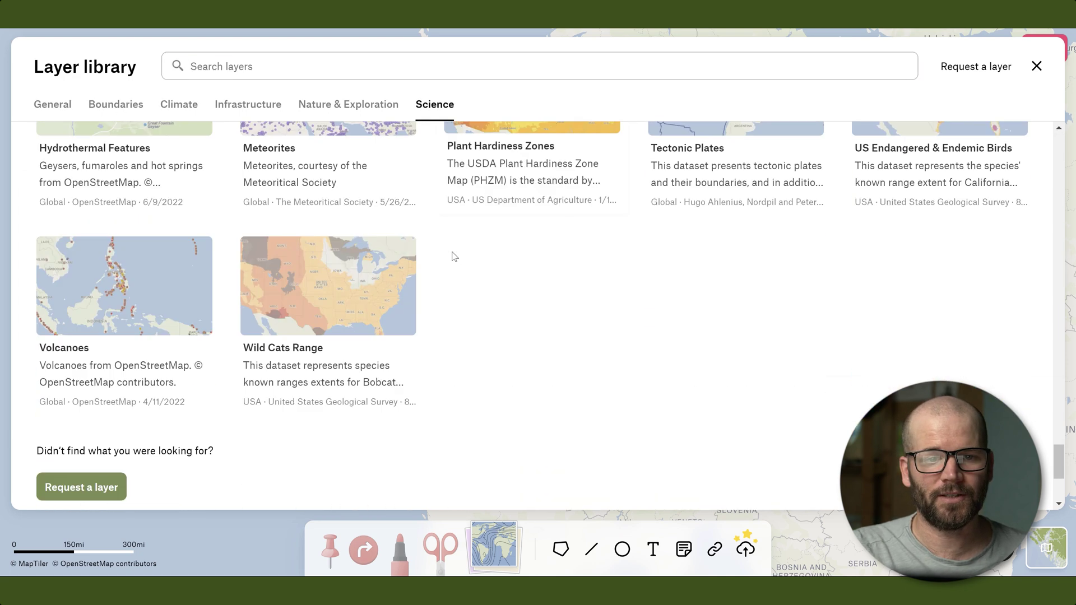
{"action": "scroll", "coordinate": [455, 257], "scroll_direction": "down", "scroll_amount": 4}
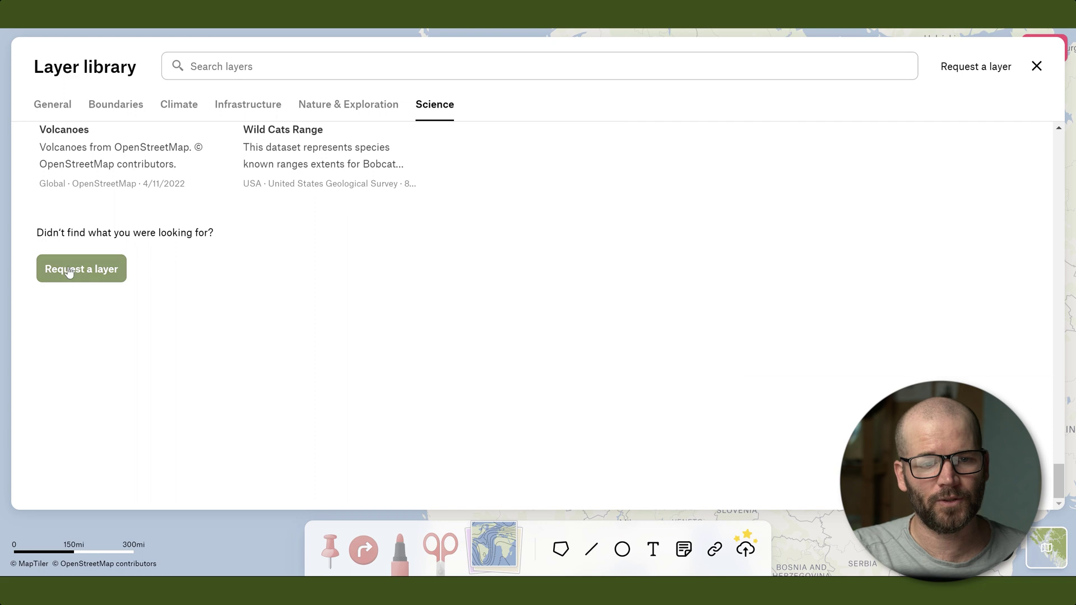
{"action": "scroll", "coordinate": [775, 340], "scroll_direction": "up", "scroll_amount": 20}
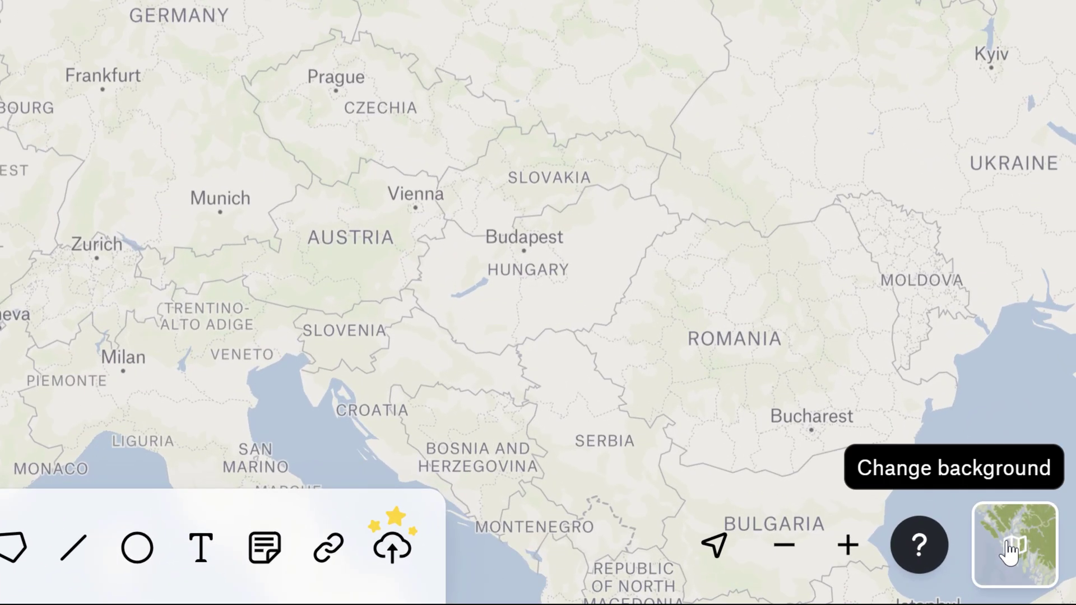
Replace the basemap, after trying Satellite, with a solid #FFFFFF colour background.
{"action": "left_click", "coordinate": [1010, 553]}
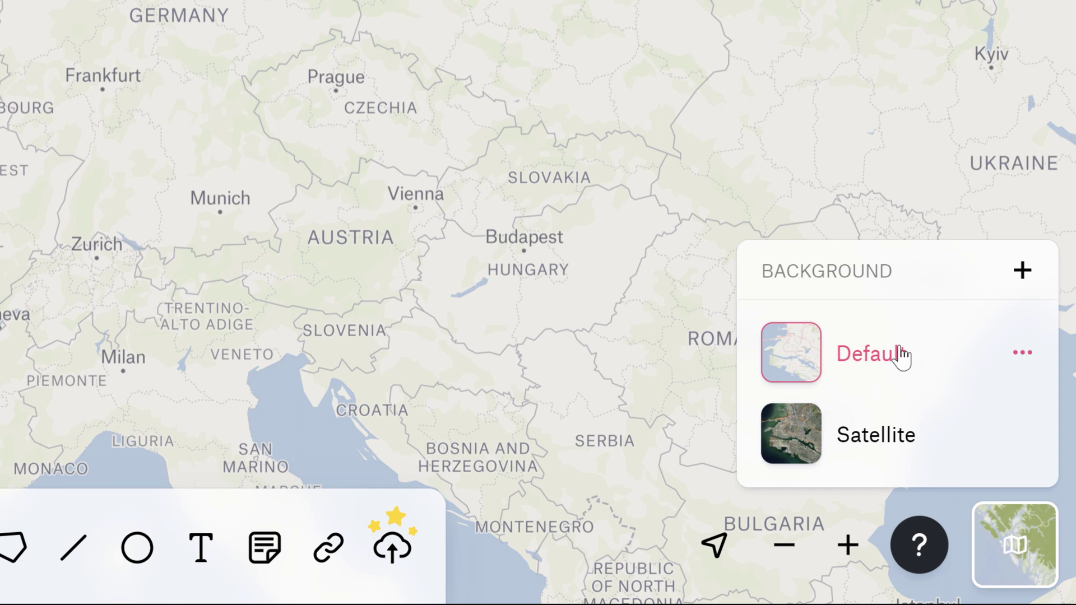
{"action": "left_click", "coordinate": [899, 440]}
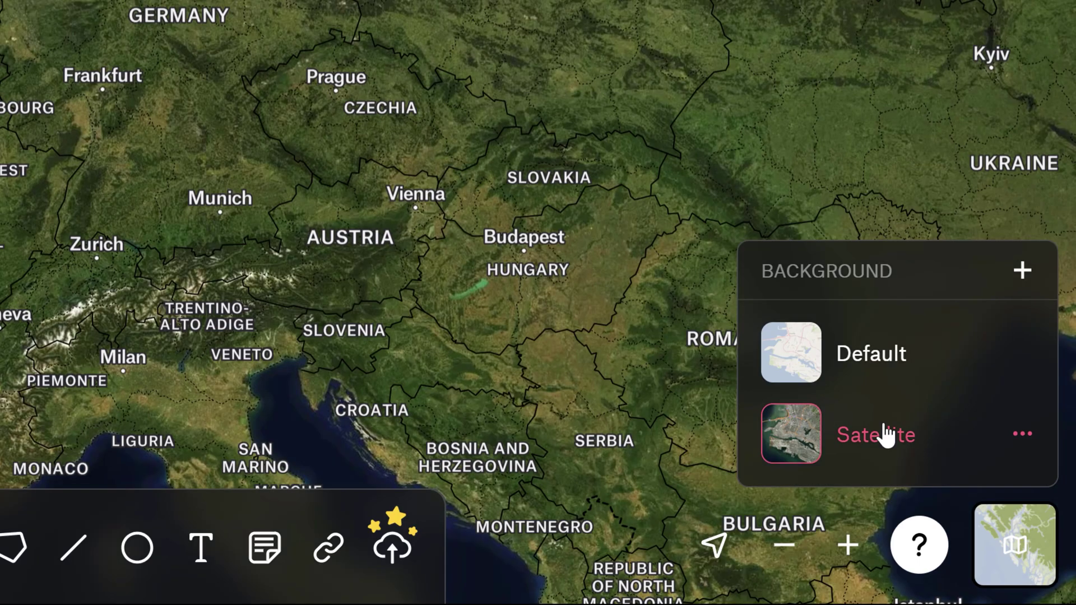
{"action": "left_click", "coordinate": [1022, 271]}
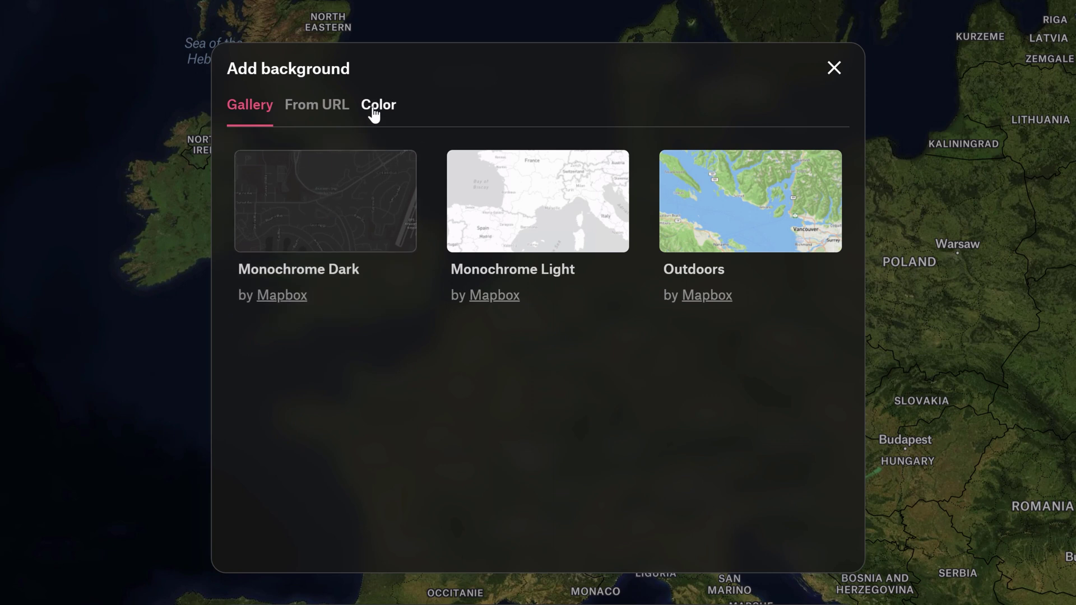
{"action": "left_click", "coordinate": [392, 112]}
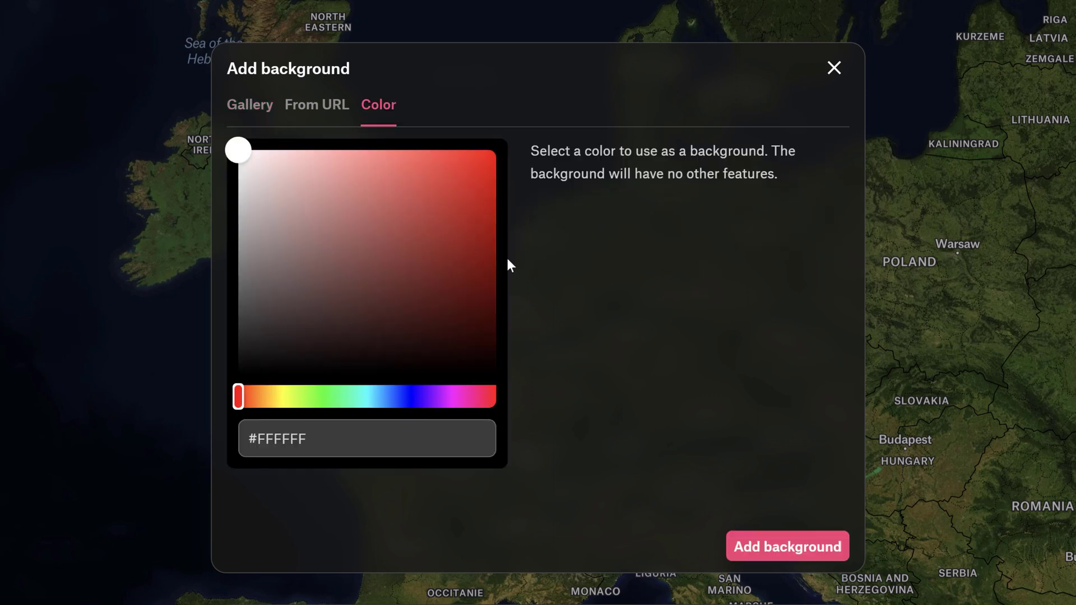
{"action": "left_click", "coordinate": [791, 547]}
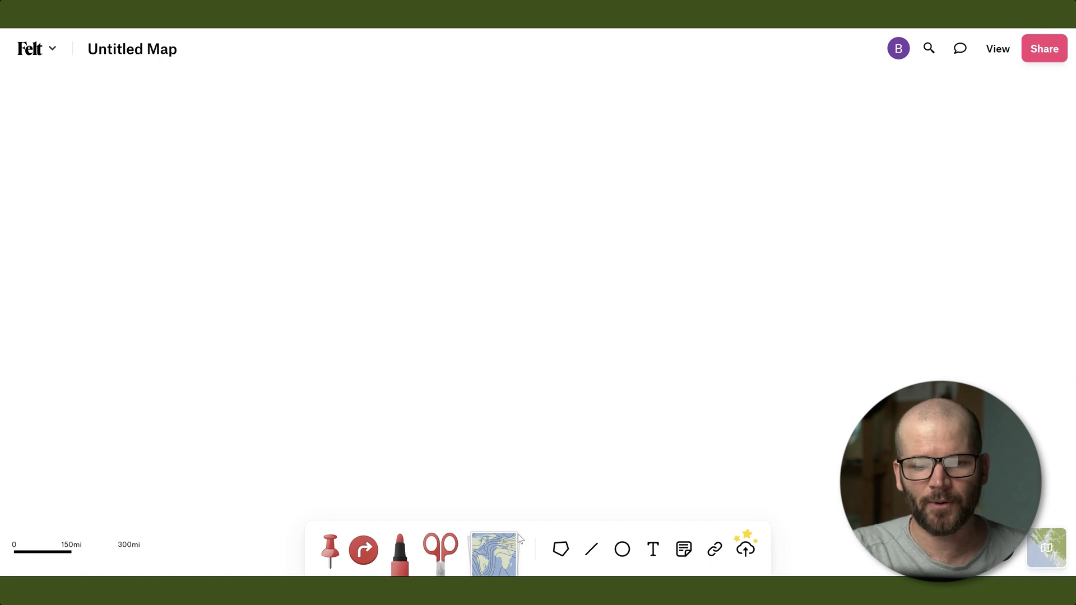
Add the global Land layer from the data library and pan to show Scandinavia.
{"action": "left_click", "coordinate": [503, 555]}
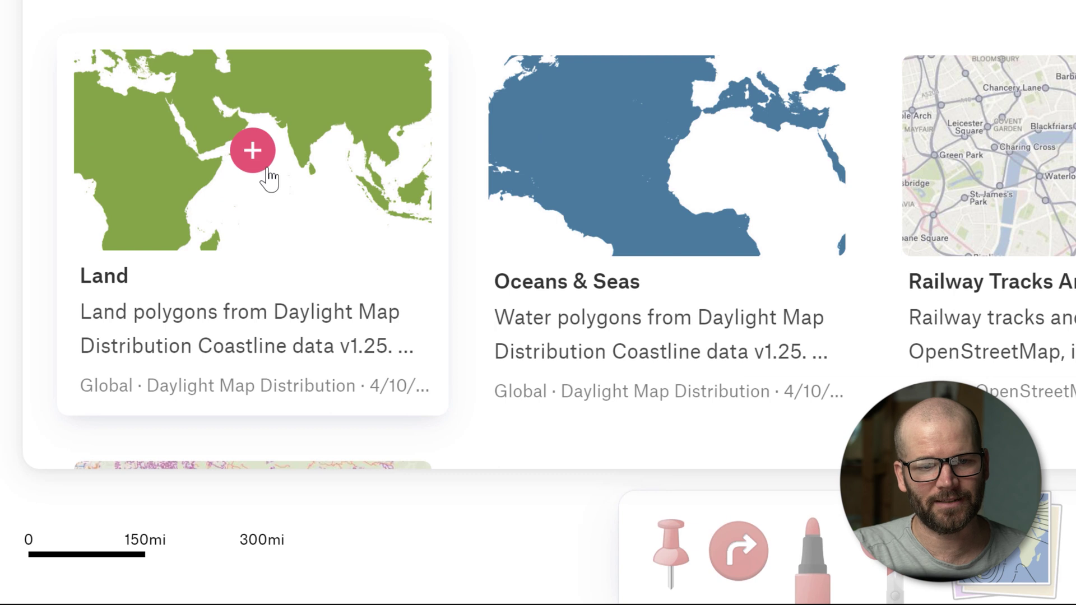
{"action": "left_click", "coordinate": [254, 151]}
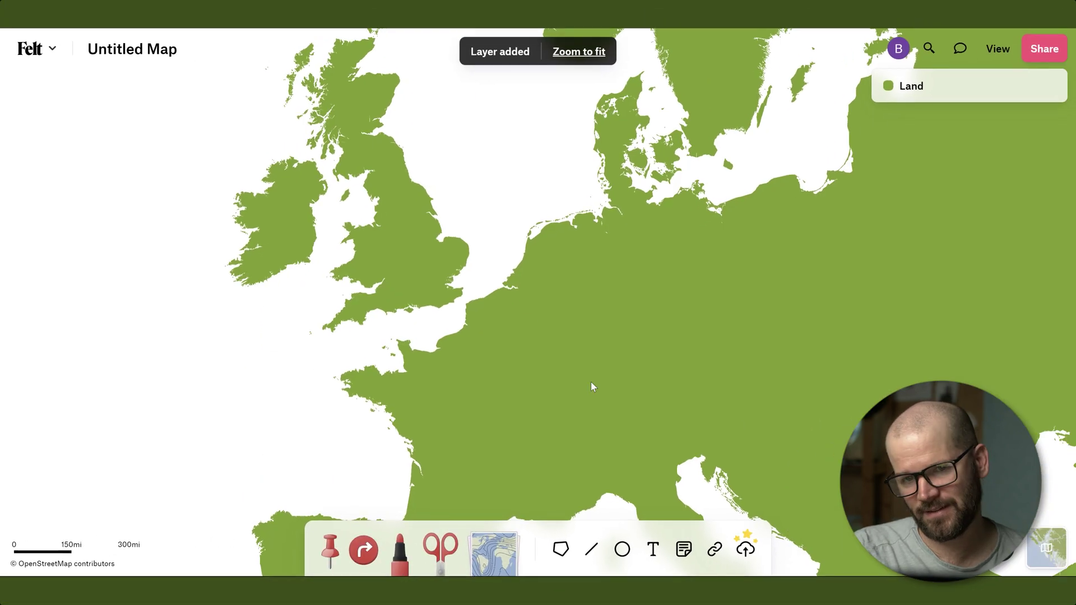
{"action": "left_click_drag", "start_coordinate": [492, 331], "coordinate": [567, 318]}
Change the Land layer's fill colour to light grey #CCCCCC.
{"action": "mouse_move", "coordinate": [920, 89]}
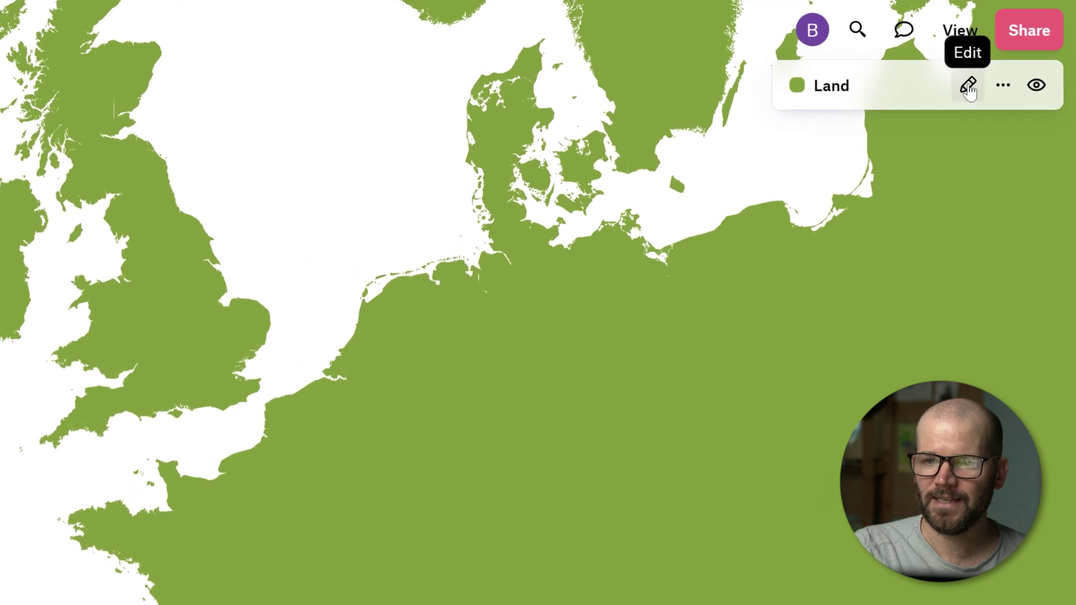
{"action": "left_click", "coordinate": [968, 87]}
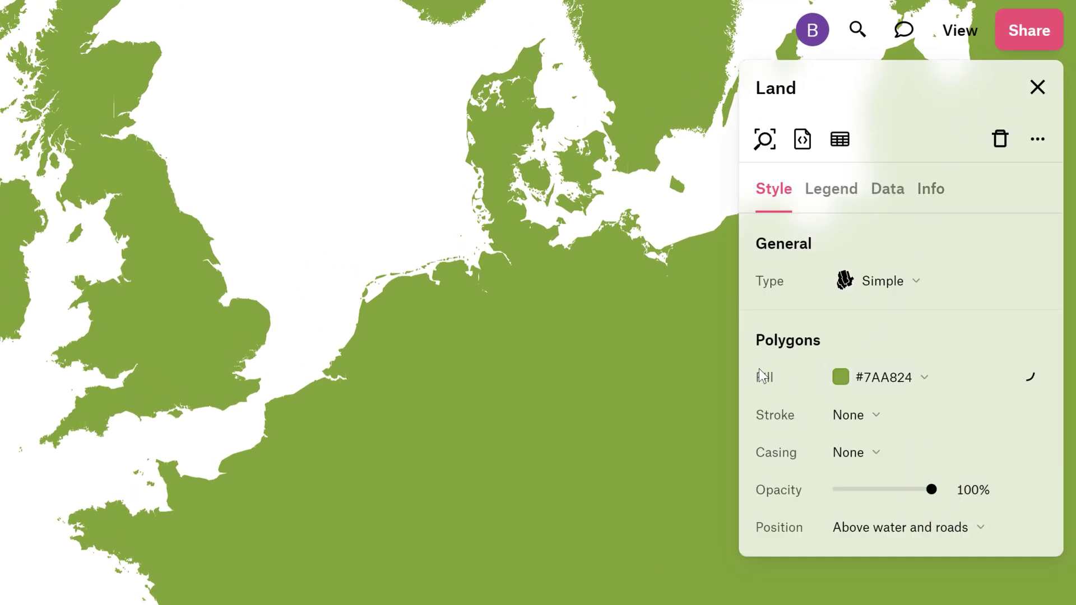
{"action": "left_click", "coordinate": [907, 383]}
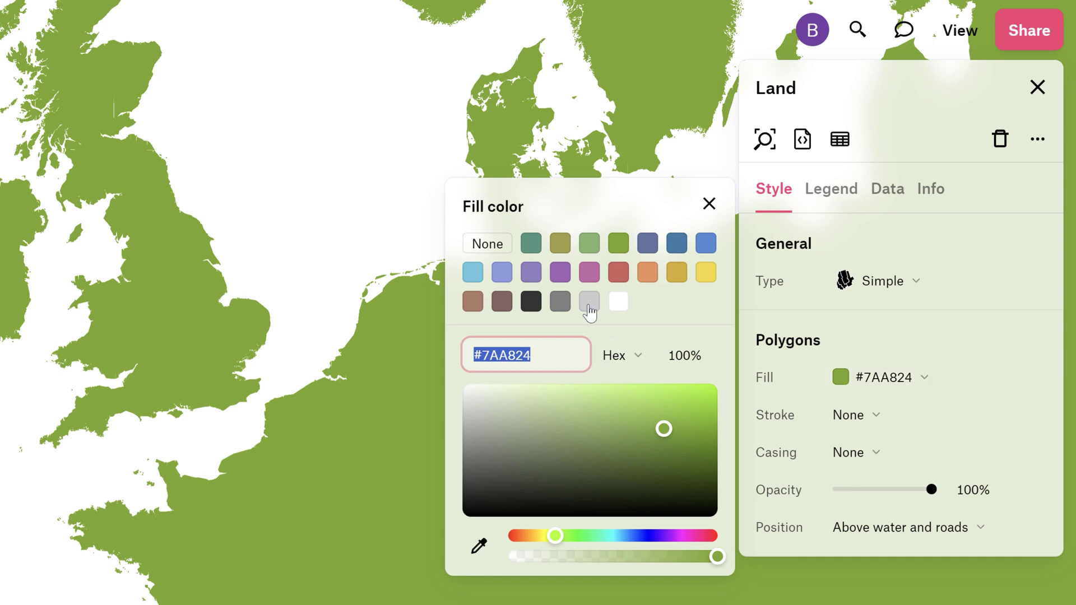
{"action": "left_click", "coordinate": [590, 310]}
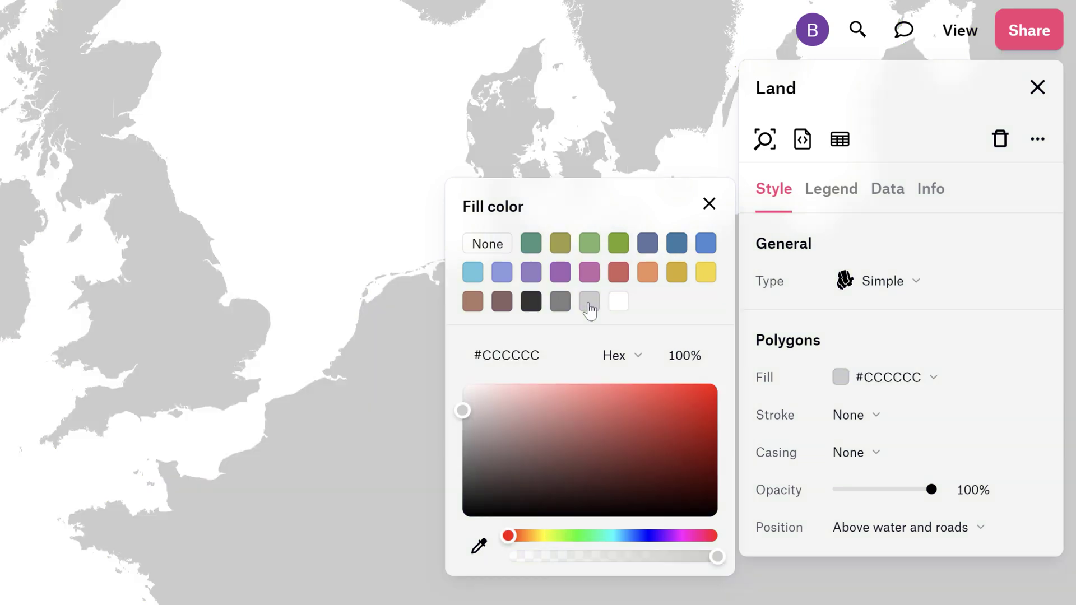
{"action": "left_click", "coordinate": [907, 346]}
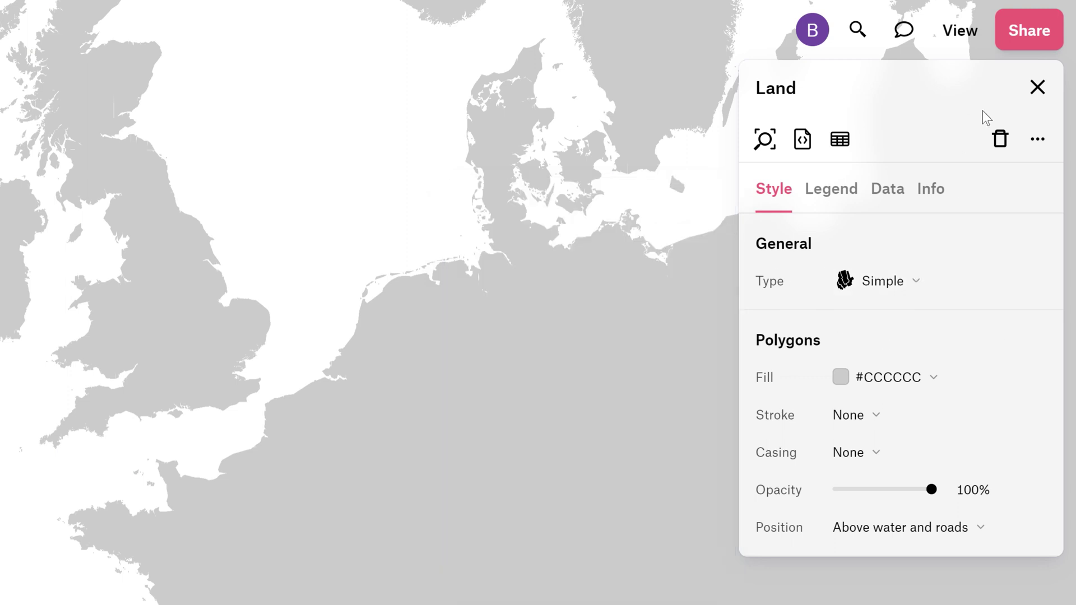
{"action": "left_click", "coordinate": [1037, 86]}
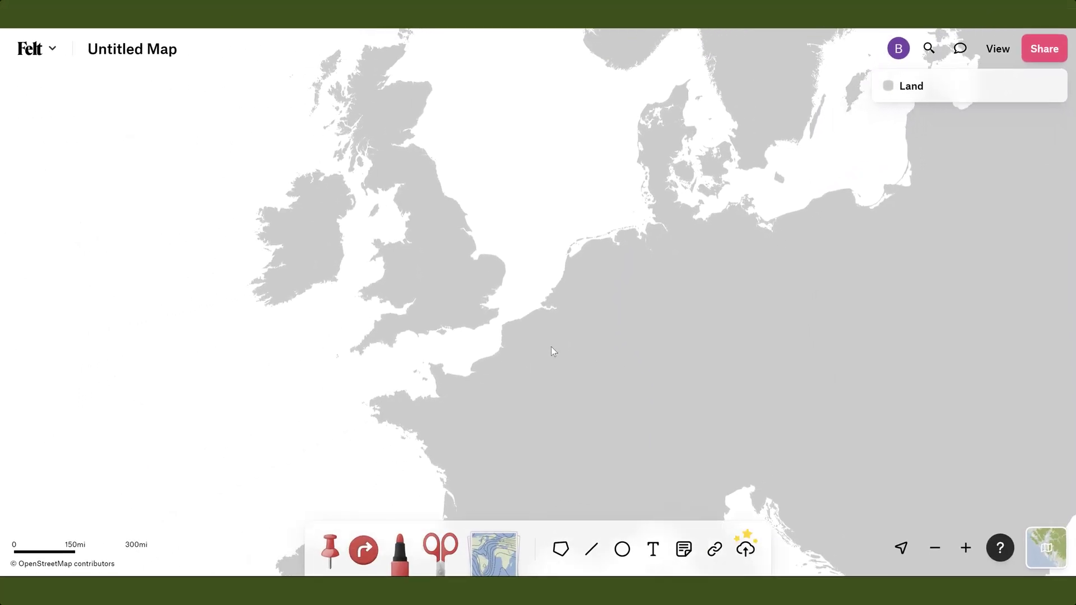
{"action": "scroll", "coordinate": [551, 346], "scroll_direction": "up", "scroll_amount": 1}
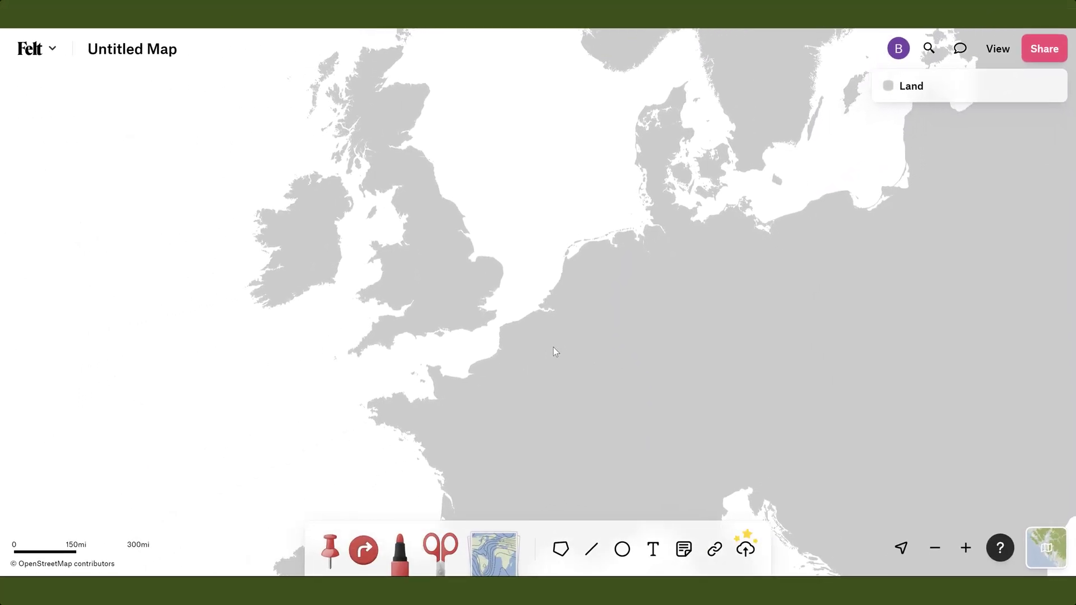
Switch the View to List to show the Land and Background layers.
{"action": "left_click", "coordinate": [997, 48]}
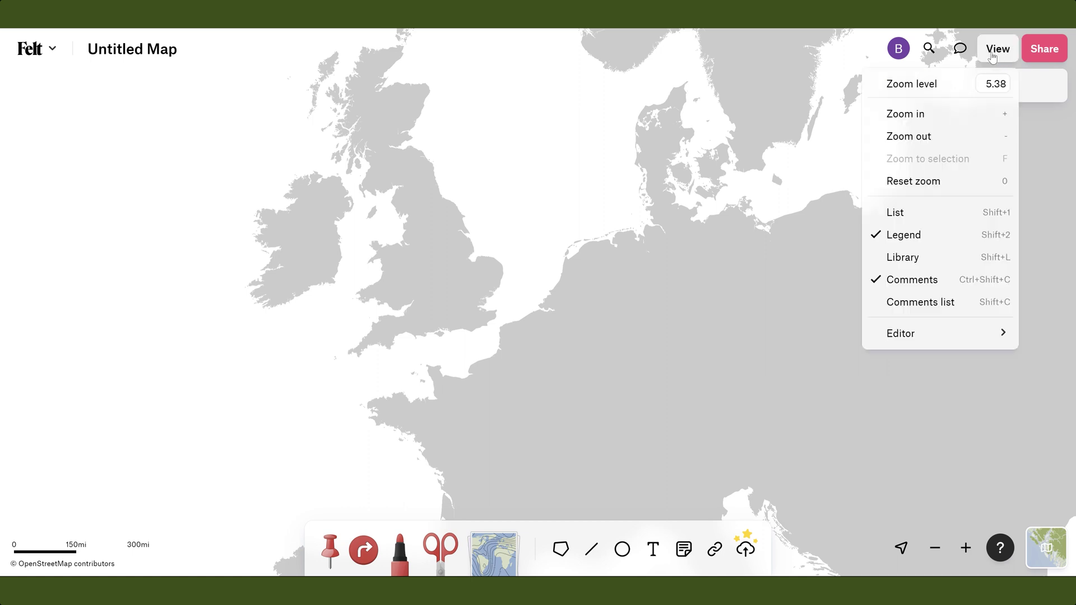
{"action": "left_click", "coordinate": [912, 213]}
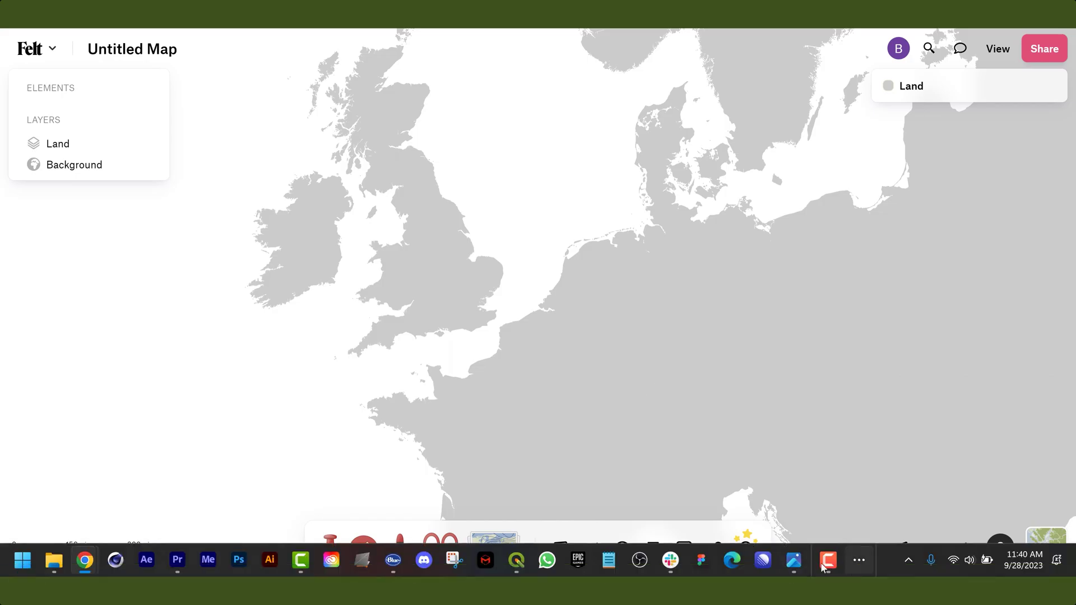
{"action": "left_click", "coordinate": [793, 560]}
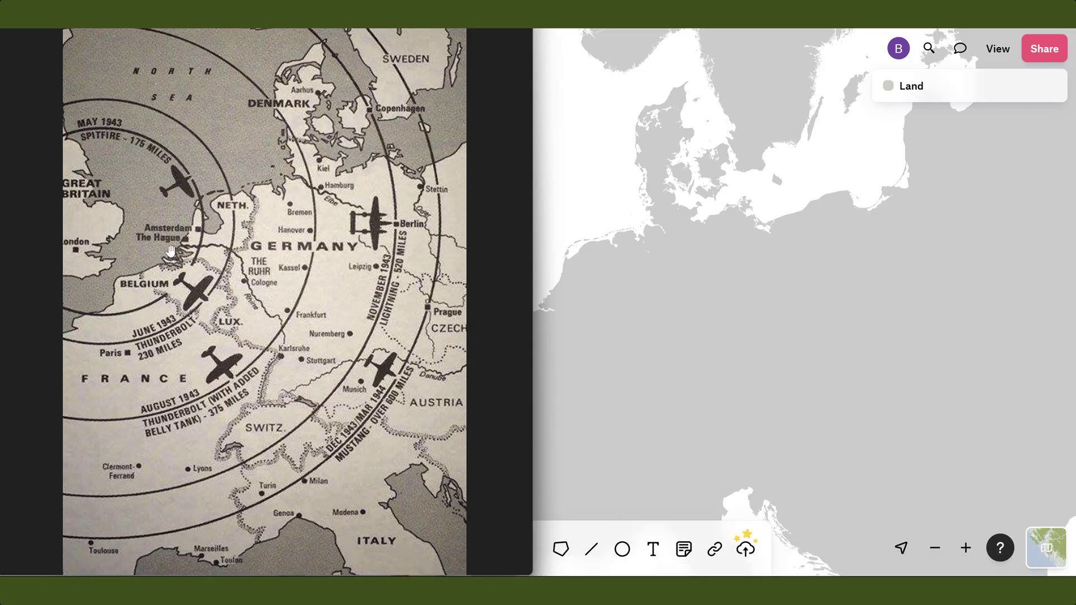
{"action": "scroll", "coordinate": [171, 251], "scroll_direction": "up", "scroll_amount": 3}
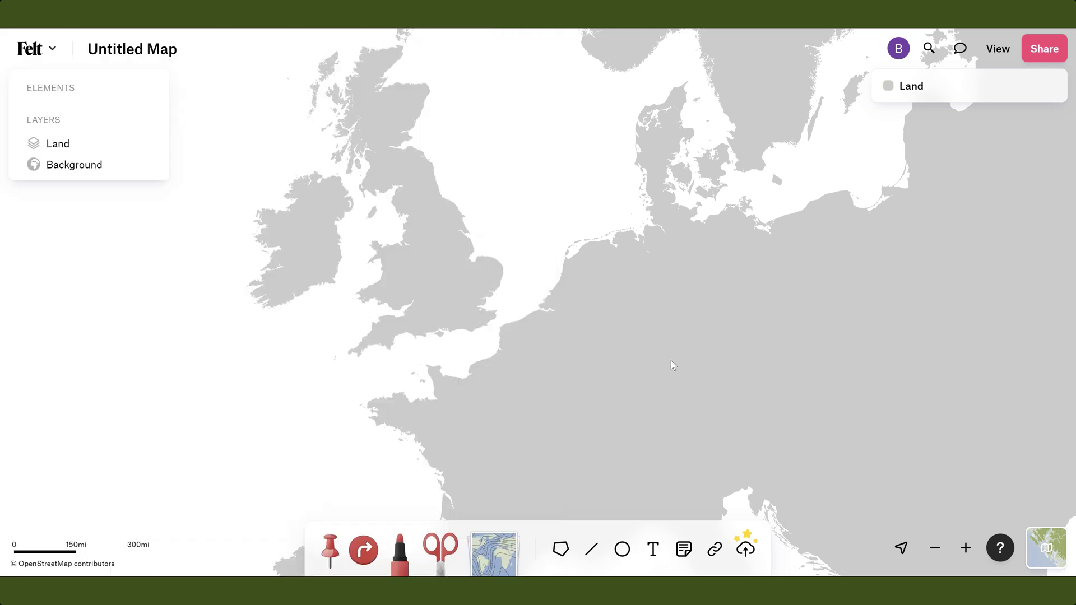
Drop a red pin on East Anglia in eastern England.
{"action": "left_click", "coordinate": [329, 550]}
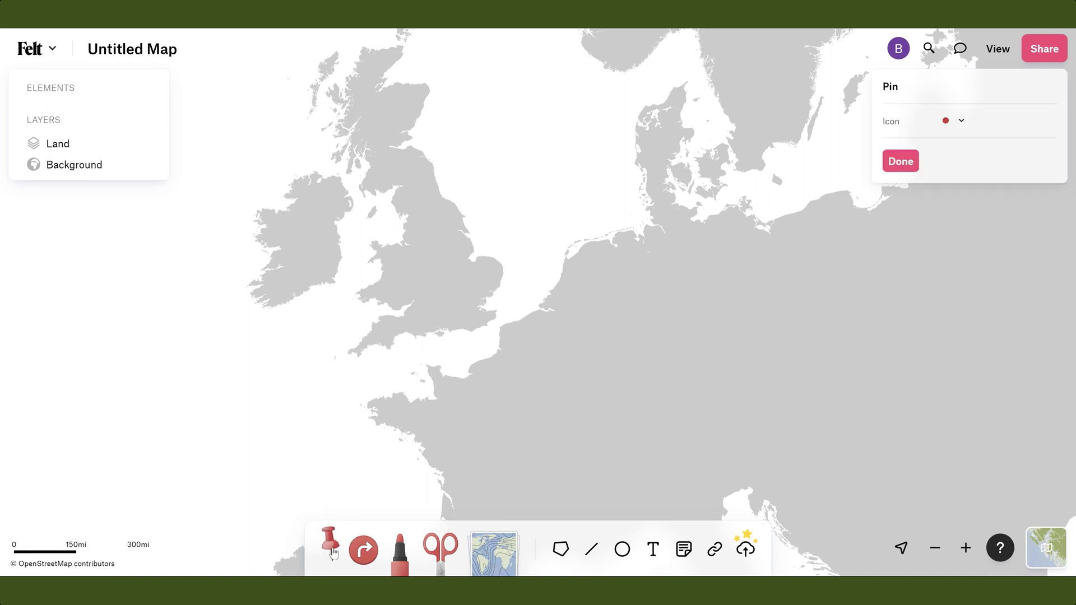
{"action": "left_click", "coordinate": [487, 276]}
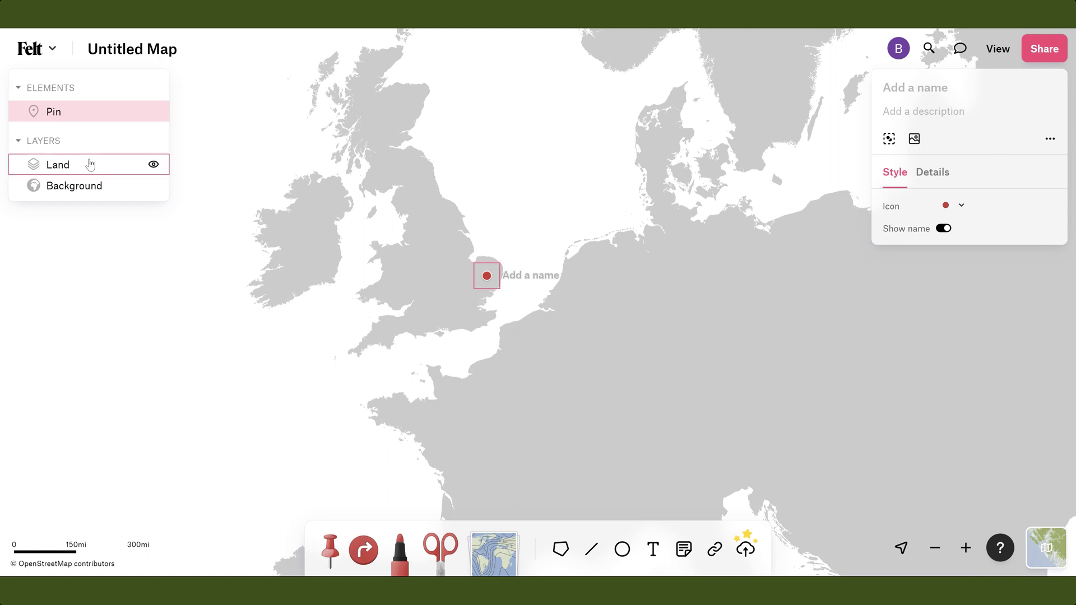
{"action": "scroll", "coordinate": [525, 315], "scroll_direction": "up", "scroll_amount": 3}
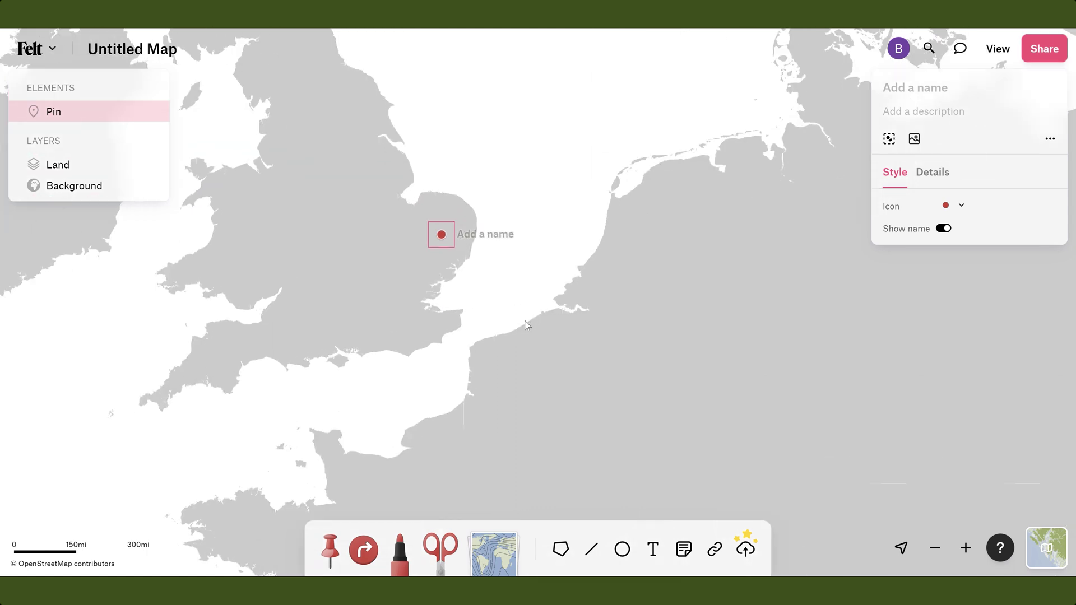
{"action": "scroll", "coordinate": [497, 260], "scroll_direction": "down", "scroll_amount": 1}
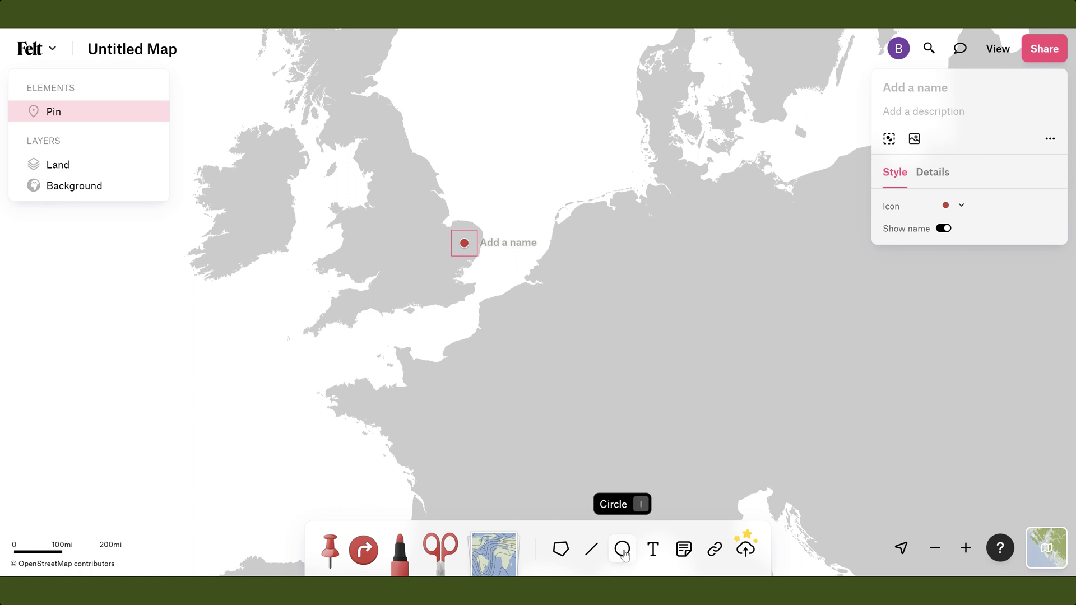
{"action": "left_click", "coordinate": [622, 550]}
Draw a circle centred on the East Anglia pin with a 175 mi radius.
{"action": "scroll", "coordinate": [524, 252], "scroll_direction": "up", "scroll_amount": 3}
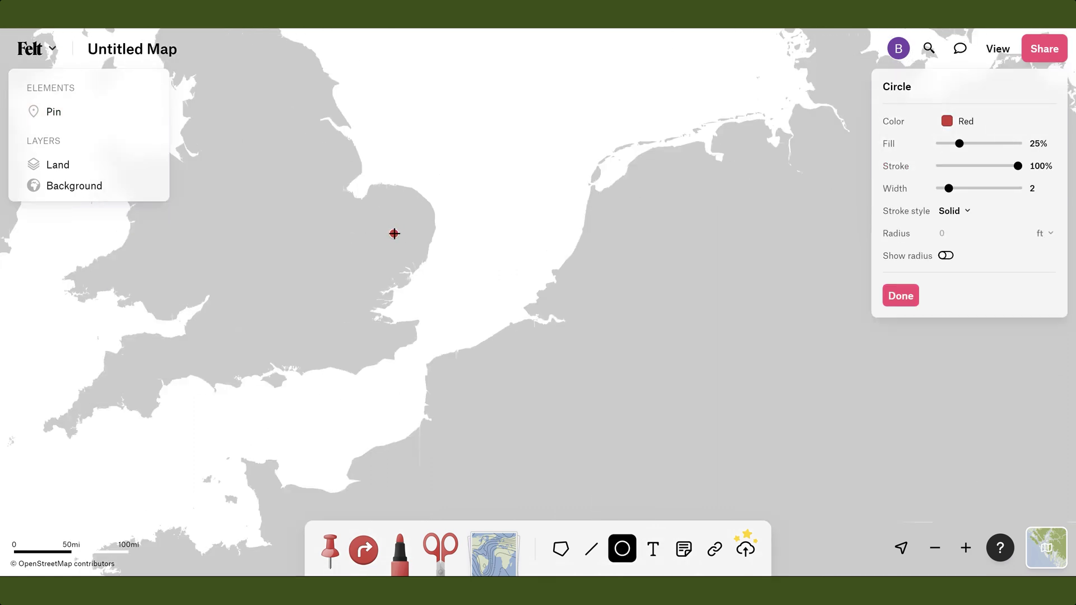
{"action": "left_click", "coordinate": [394, 233]}
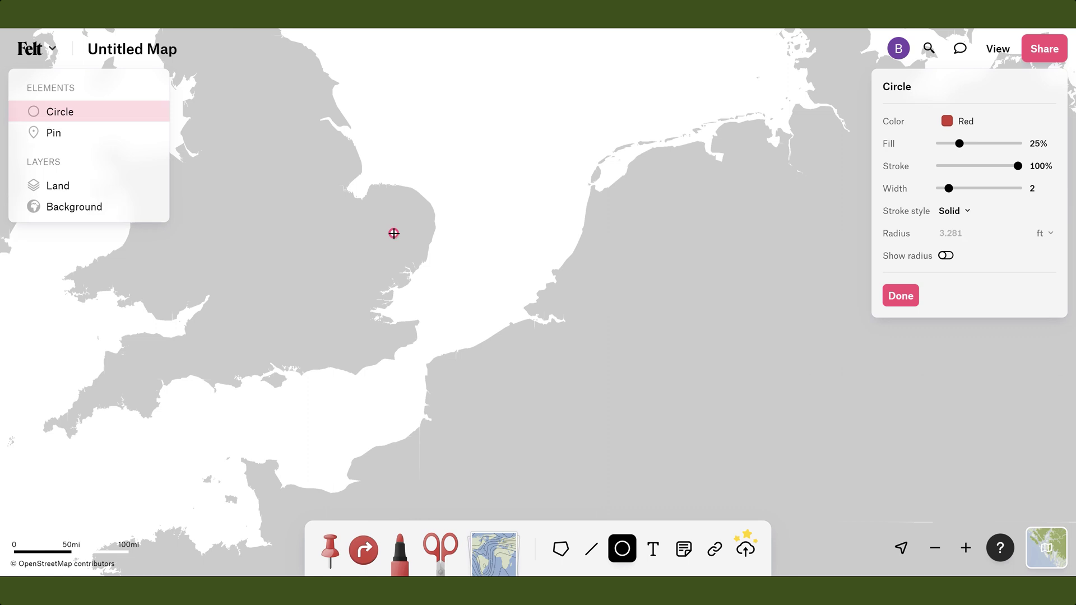
{"action": "mouse_move", "coordinate": [405, 241]}
{"action": "left_mouse_down"}
{"action": "mouse_move", "coordinate": [435, 264]}
{"action": "mouse_move", "coordinate": [471, 274]}
{"action": "mouse_move", "coordinate": [464, 260]}
{"action": "mouse_move", "coordinate": [430, 258]}
{"action": "mouse_move", "coordinate": [598, 314]}
{"action": "mouse_move", "coordinate": [427, 243]}
{"action": "mouse_move", "coordinate": [640, 351]}
{"action": "mouse_move", "coordinate": [555, 297]}
{"action": "mouse_move", "coordinate": [690, 362]}
{"action": "left_mouse_up"}
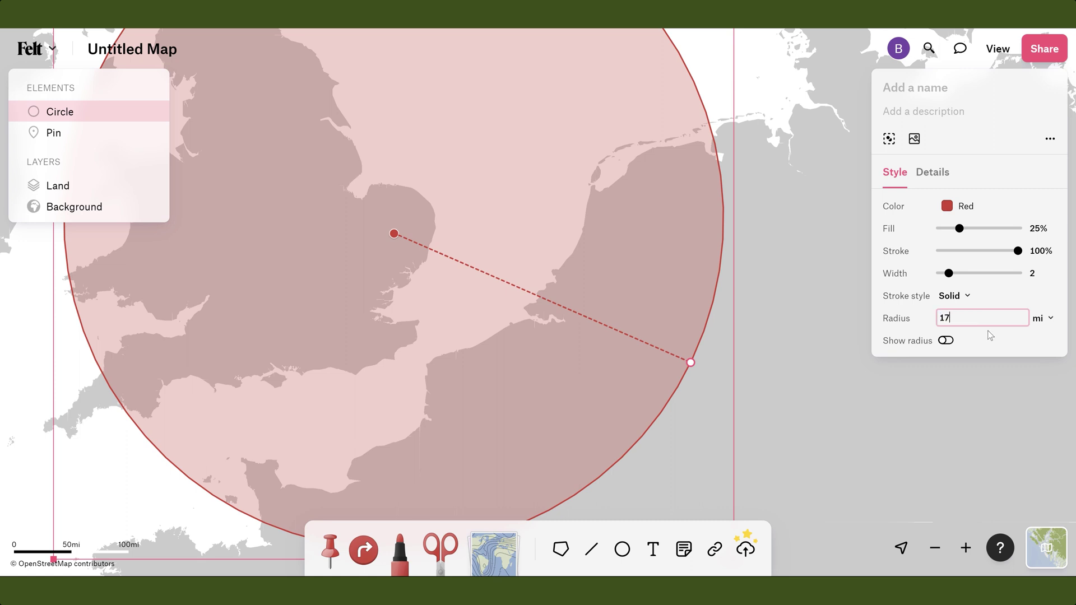
{"action": "key", "text": "Return"}
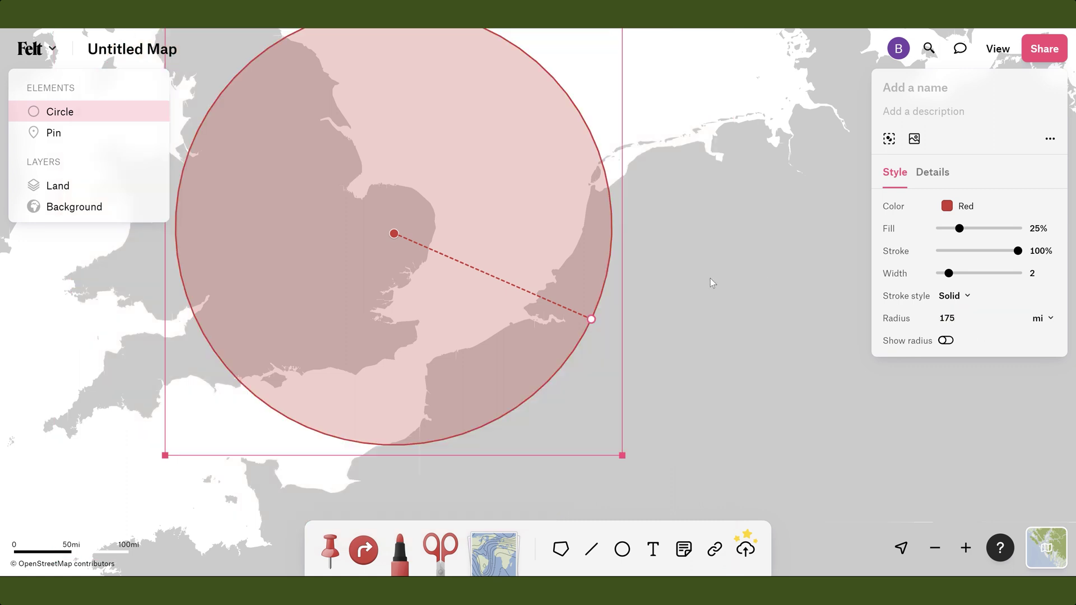
Name the circle 'Spitfire Range'.
{"action": "left_click", "coordinate": [941, 87]}
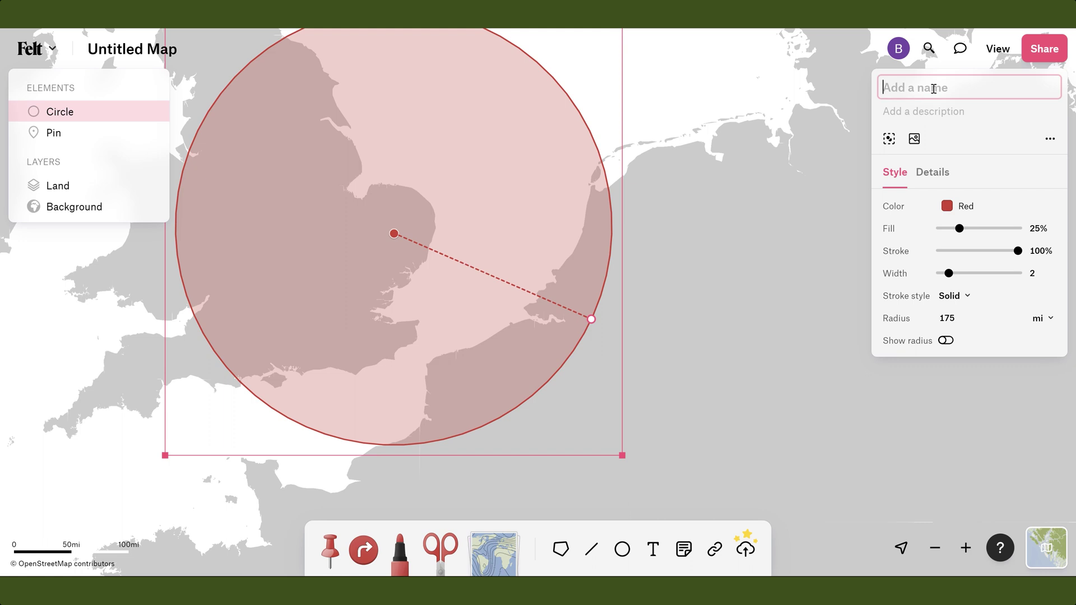
{"action": "type", "text": "Spitfire Range"}
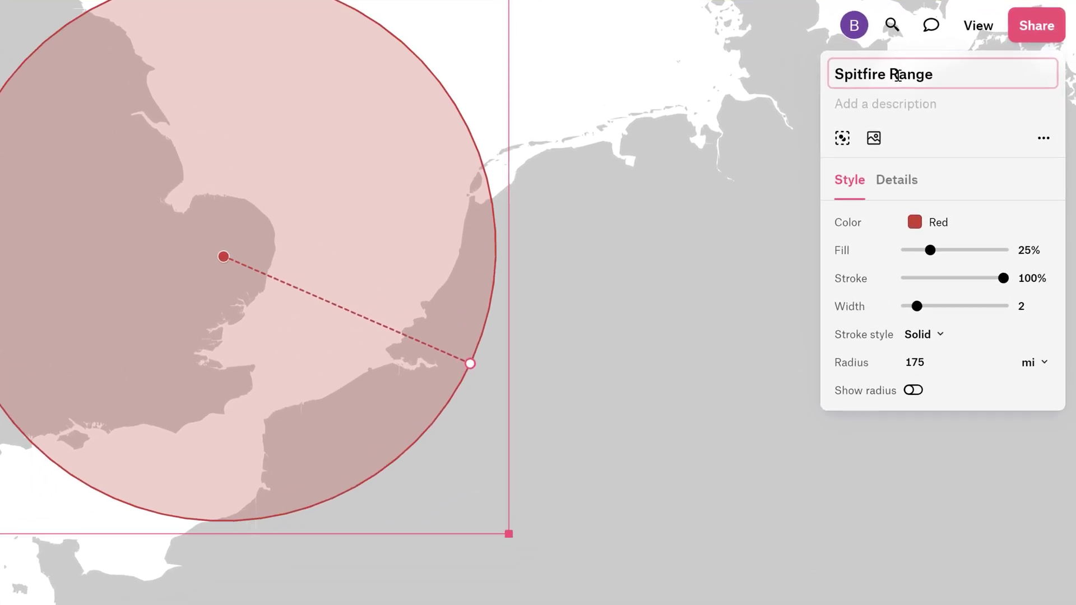
{"action": "key", "text": "Return"}
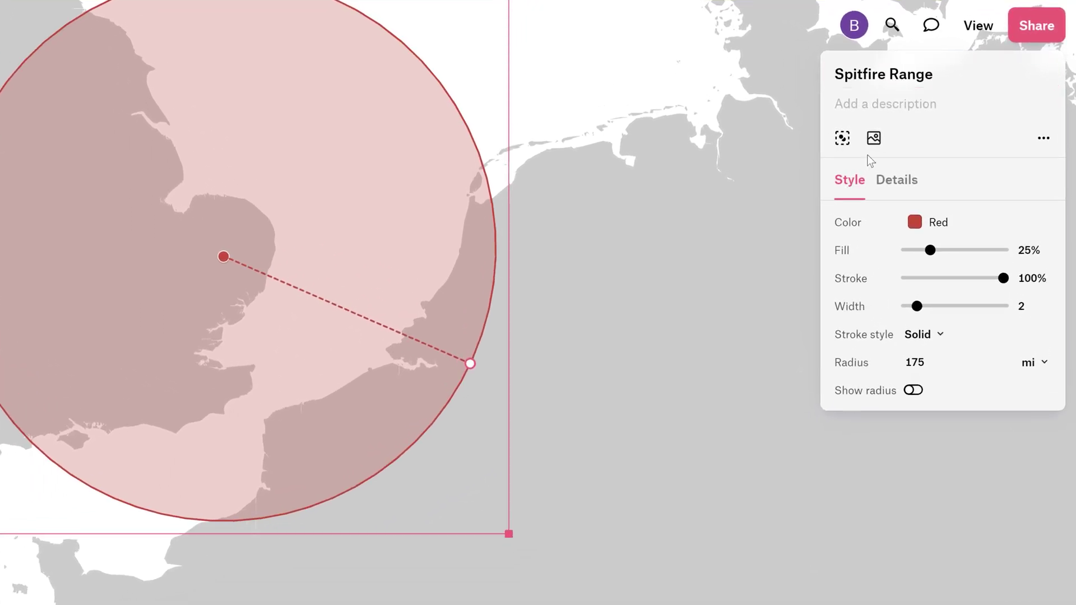
Attach Spitfire.png as the circle's image and recolour it black.
{"action": "left_click", "coordinate": [874, 140]}
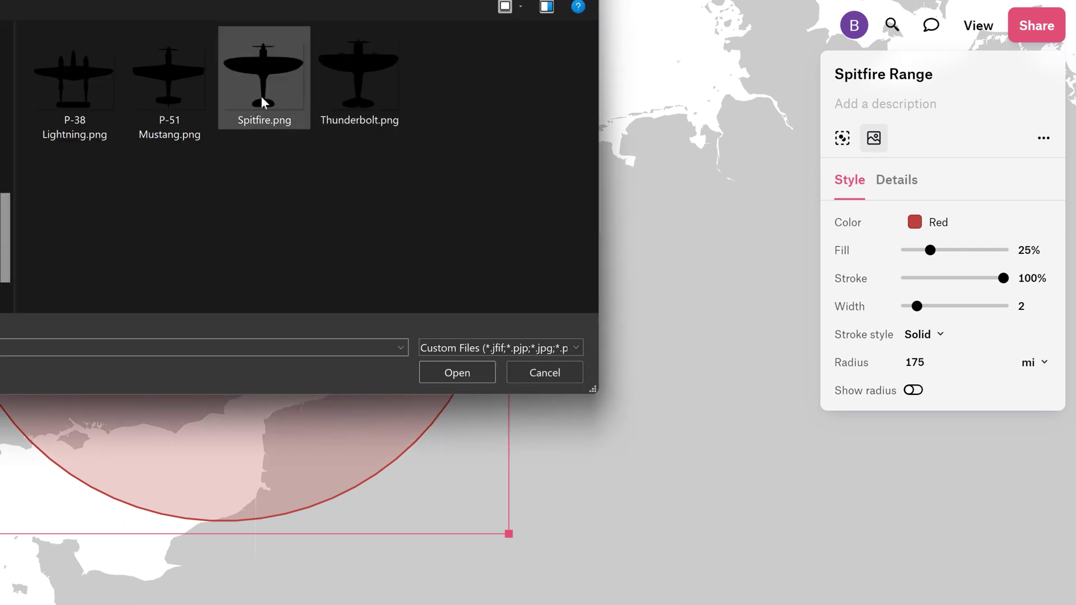
{"action": "double_click", "coordinate": [263, 54]}
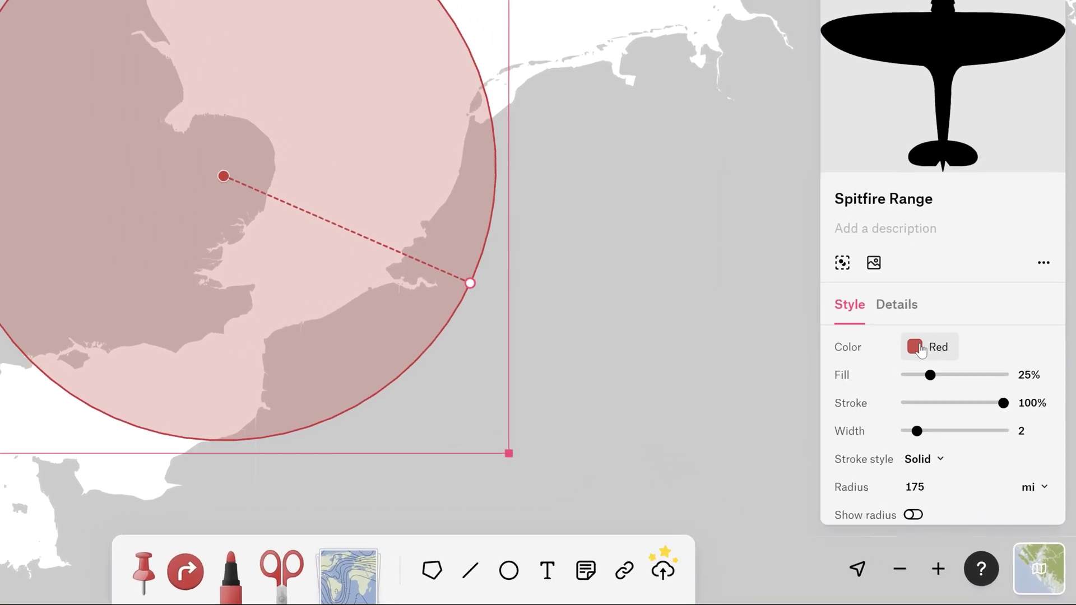
{"action": "left_click", "coordinate": [920, 351]}
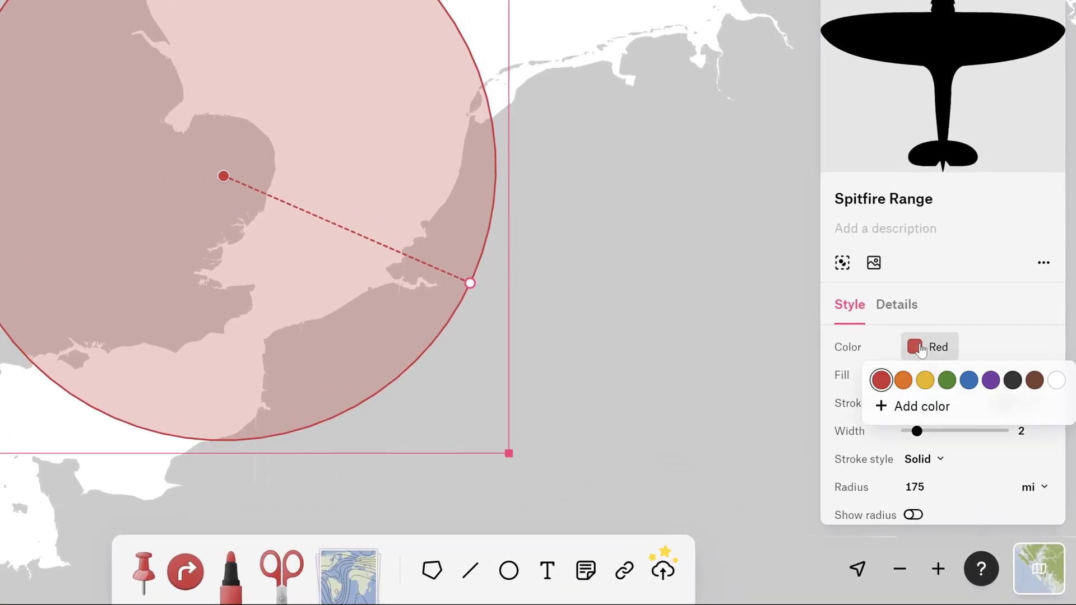
{"action": "left_click", "coordinate": [1014, 382]}
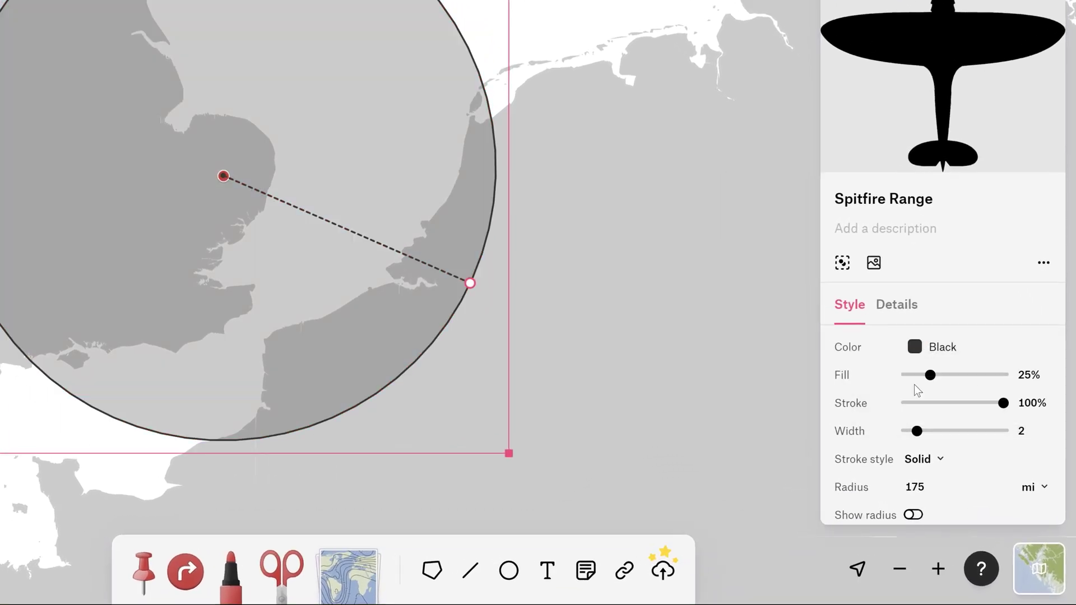
Set the circle to 0% fill, 75% stroke and a dashed stroke style.
{"action": "left_click_drag", "start_coordinate": [930, 376], "coordinate": [890, 385]}
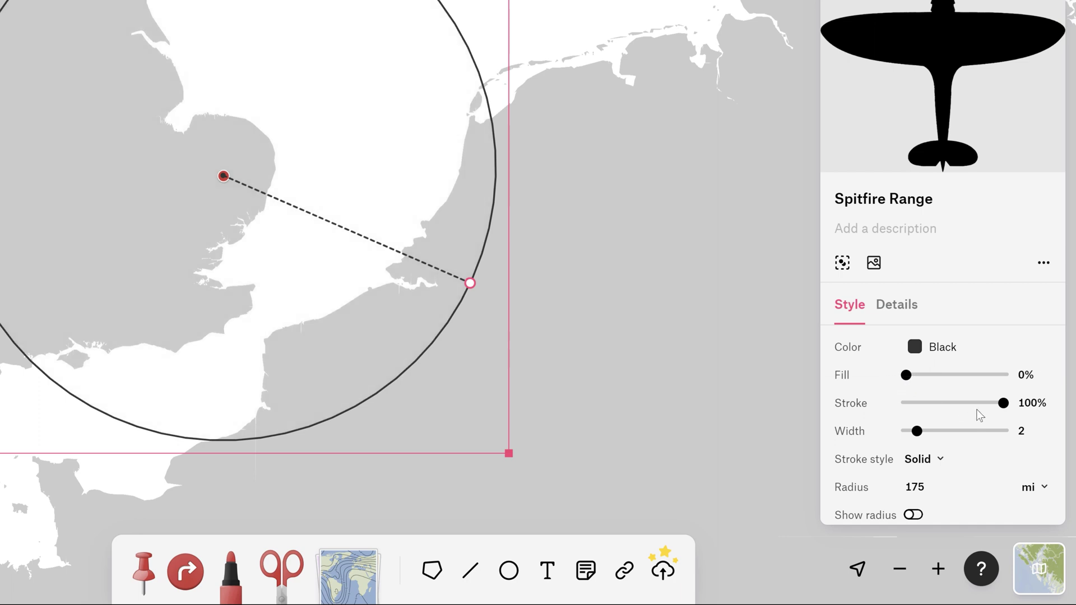
{"action": "left_click_drag", "start_coordinate": [987, 409], "coordinate": [983, 404]}
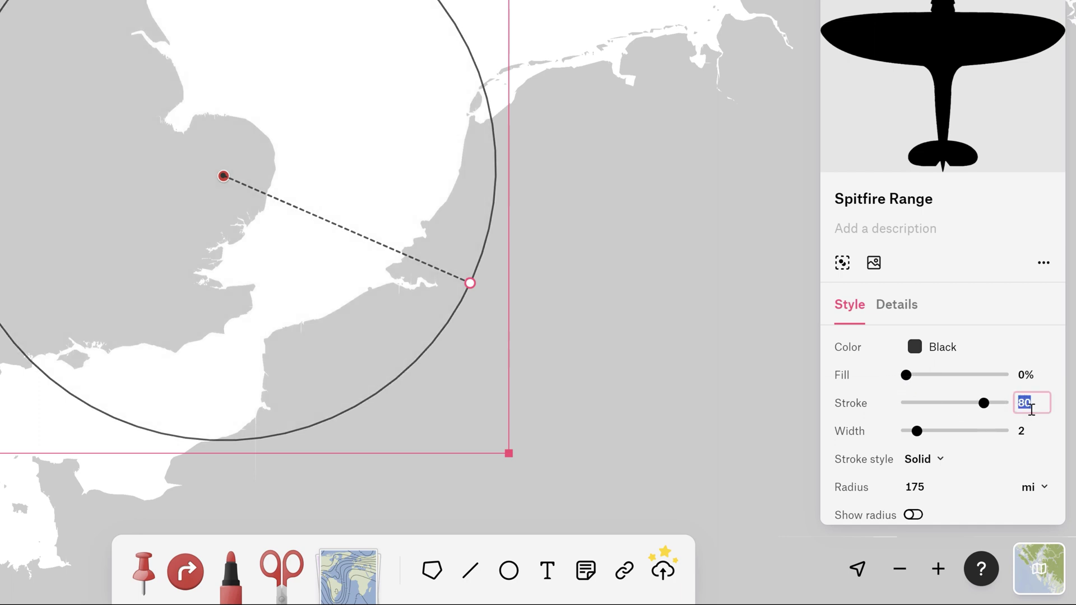
{"action": "key", "text": "Return"}
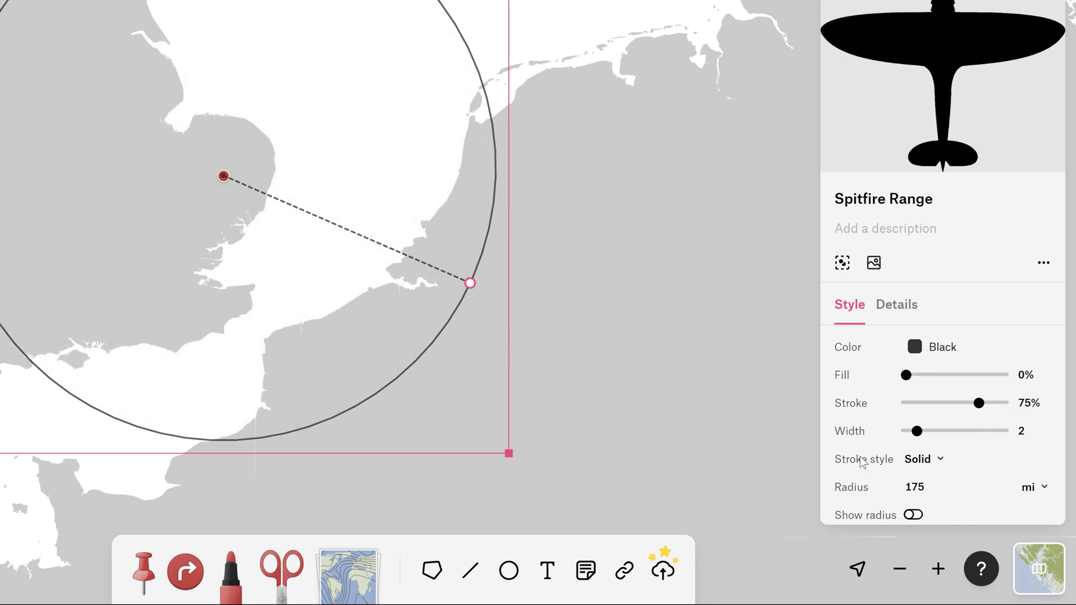
{"action": "left_click", "coordinate": [921, 459]}
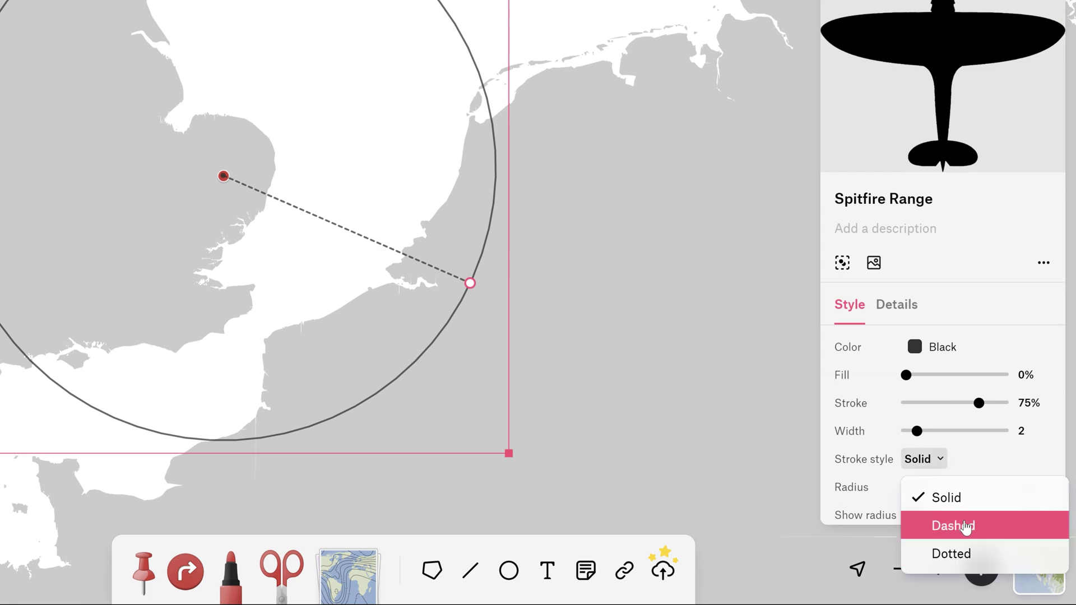
{"action": "left_click", "coordinate": [965, 526]}
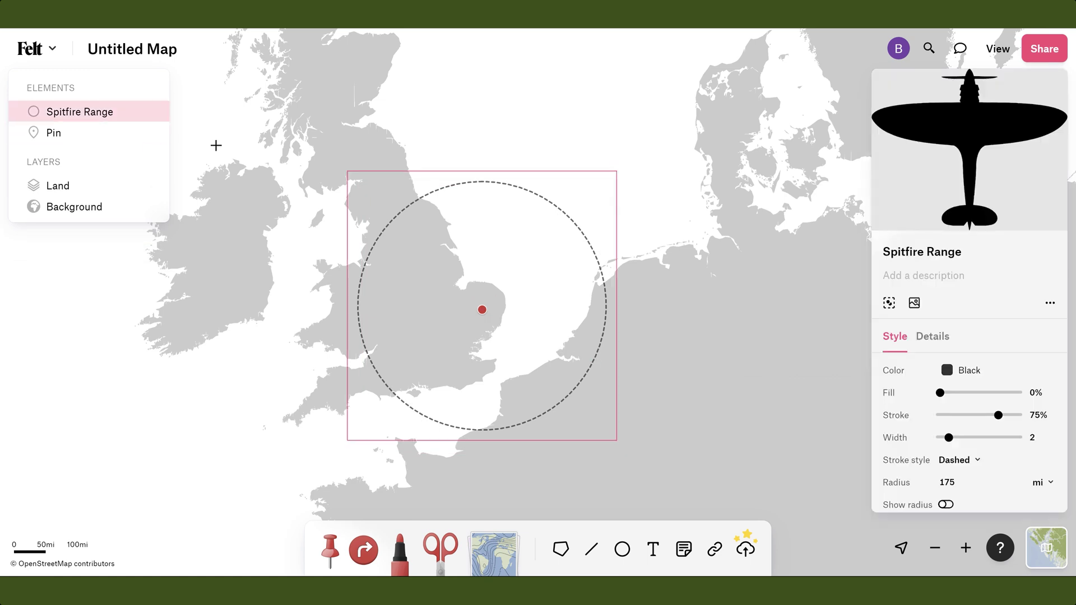
Make the copy 'Thunderbolt Range' with the Thunderbolt silhouette and a 230 mi radius.
{"action": "double_click", "coordinate": [895, 251]}
{"action": "type", "text": "Thunderbolt"}
{"action": "left_click", "coordinate": [914, 302]}
{"action": "double_click", "coordinate": [499, 77]}
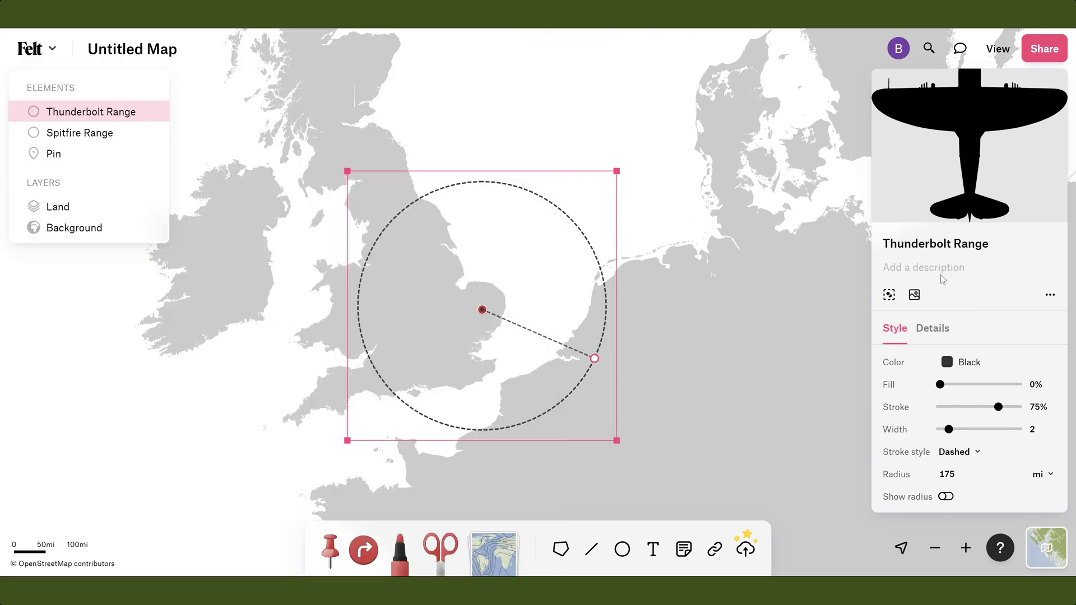
{"action": "type", "text": "230"}
{"action": "key", "text": "Return"}
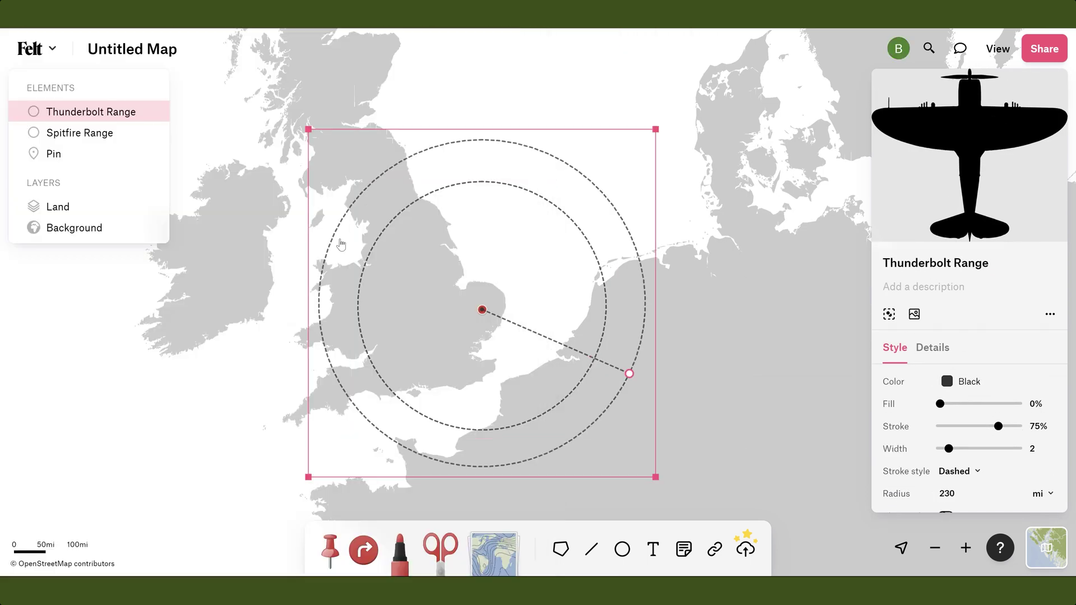
Duplicate it as a 375 mi 'Thunderbolt (with belly tank)' range circle.
{"action": "key", "text": "ctrl+d"}
{"action": "left_click", "coordinate": [953, 262]}
{"action": "type", "text": "(with belly tank)"}
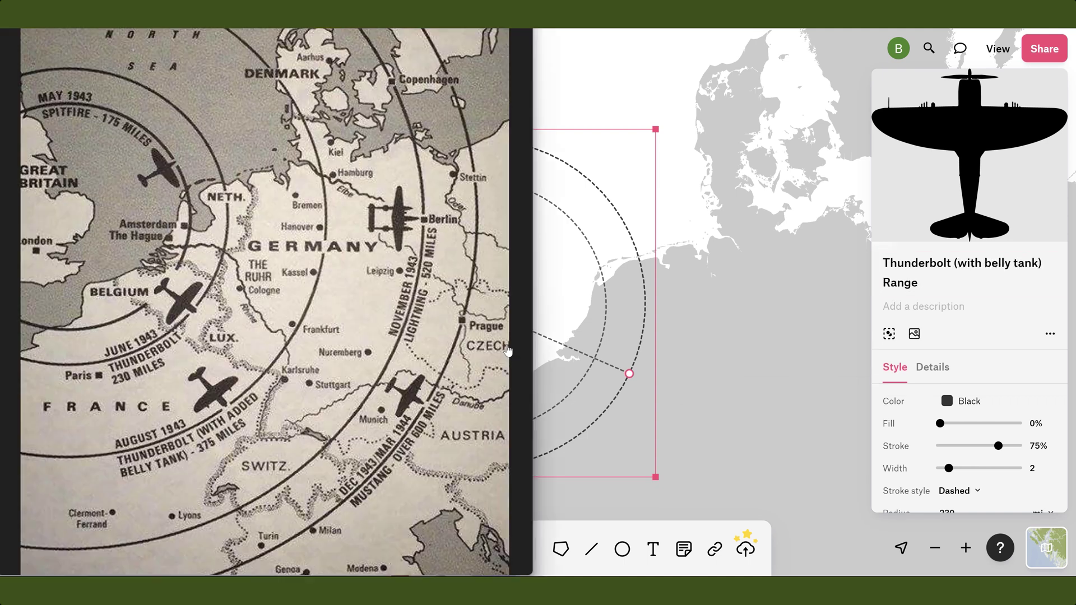
{"action": "key", "text": "alt+Tab"}
{"action": "type", "text": "375"}
{"action": "key", "text": "Return"}
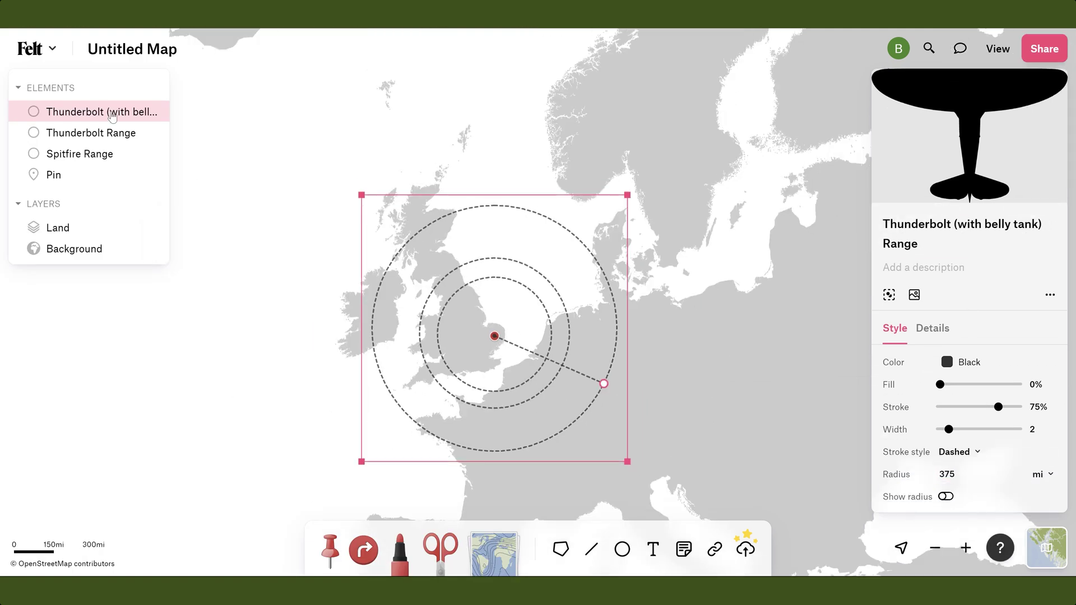
Add a 520 mi 'P-38 Lightning Range' copy with its silhouette, then start another copy.
{"action": "key", "text": "ctrl+d"}
{"action": "left_click_drag", "start_coordinate": [882, 259], "coordinate": [883, 281]}
{"action": "type", "text": "P-38 Lightning"}
{"action": "key", "text": "Return"}
{"action": "key", "text": "alt+Tab"}
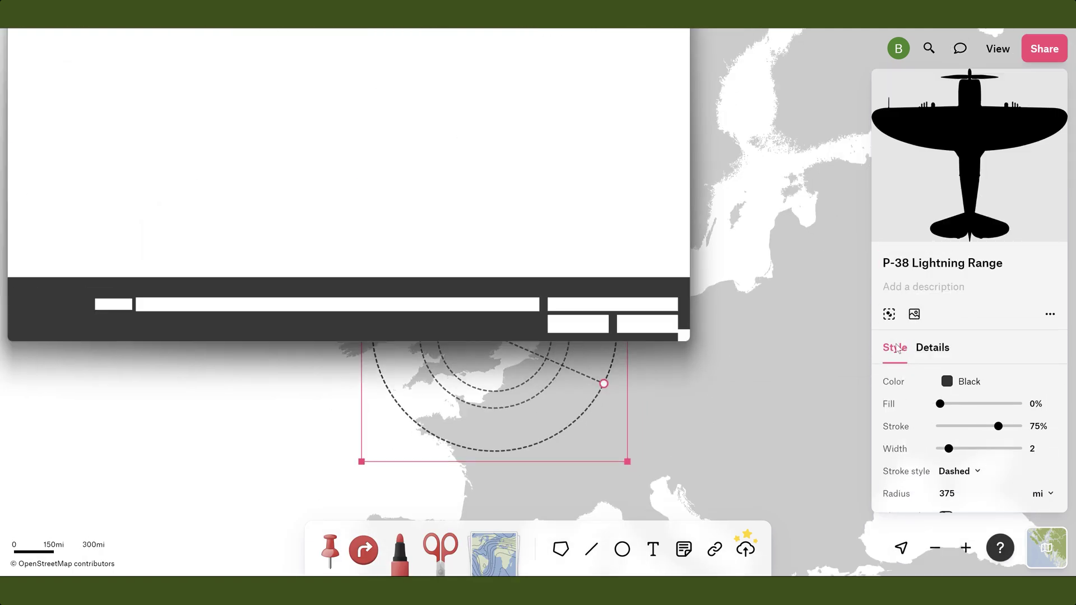
{"action": "left_click", "coordinate": [952, 465]}
{"action": "type", "text": "520"}
{"action": "key", "text": "Return"}
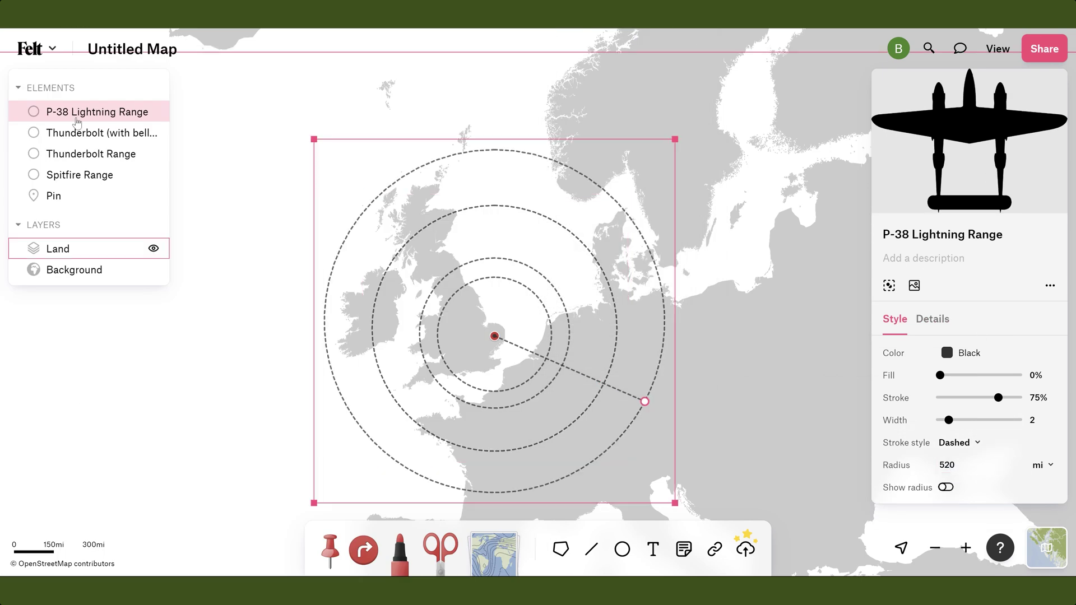
{"action": "key", "text": "ctrl+d"}
{"action": "left_click_drag", "start_coordinate": [883, 234], "coordinate": [963, 234]}
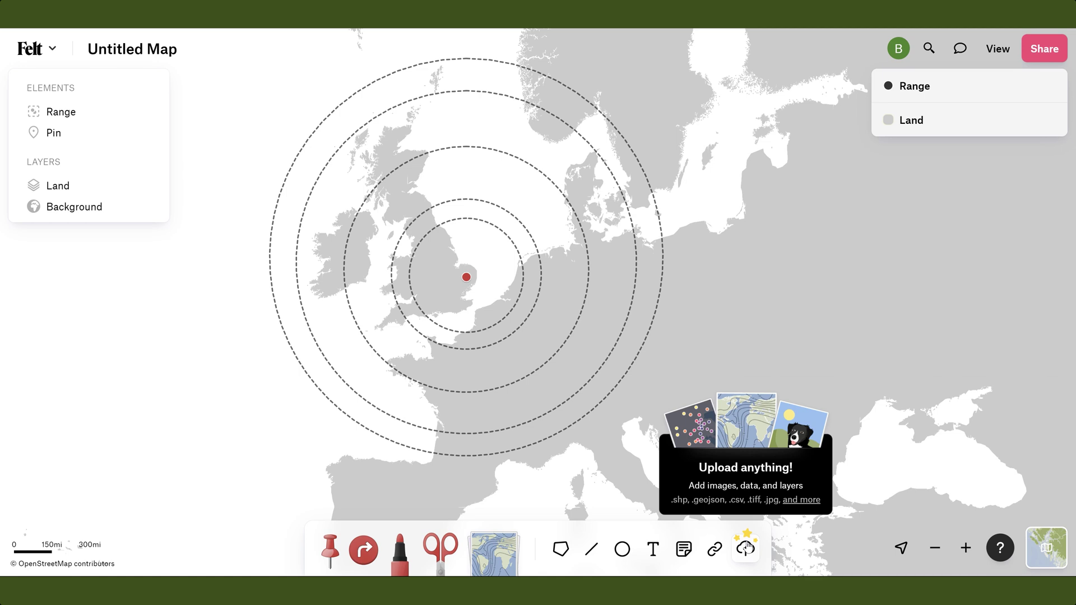
Select the four aircraft images and group them as 'Icons'.
{"action": "key", "text": "alt+Tab"}
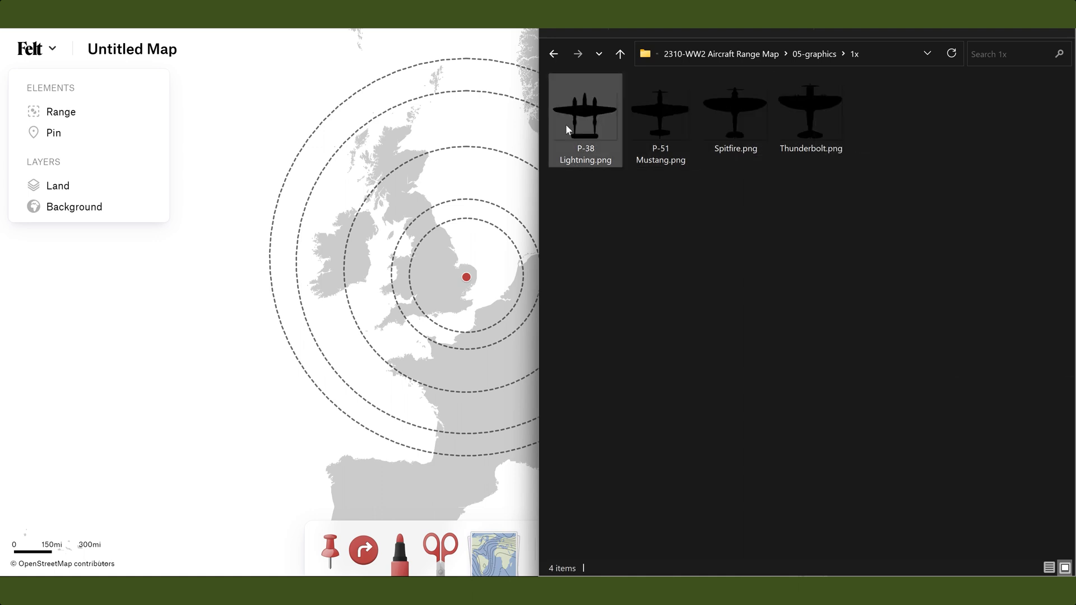
{"action": "left_click_drag", "start_coordinate": [862, 180], "coordinate": [392, 247]}
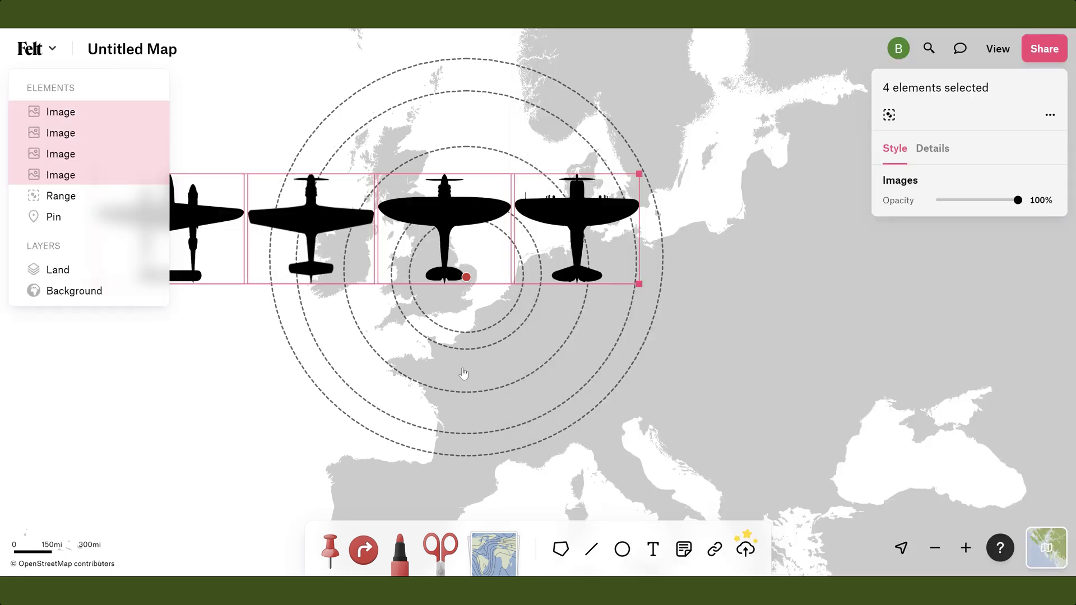
{"action": "right_click", "coordinate": [55, 173]}
{"action": "mouse_move", "coordinate": [93, 365]}
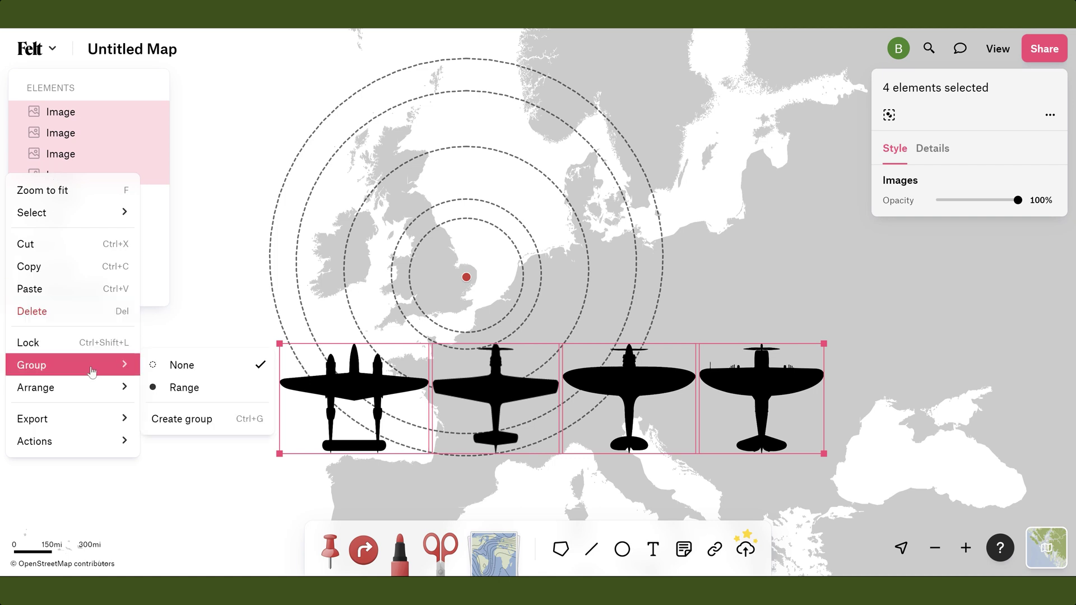
{"action": "left_click", "coordinate": [185, 425]}
{"action": "type", "text": "Icons"}
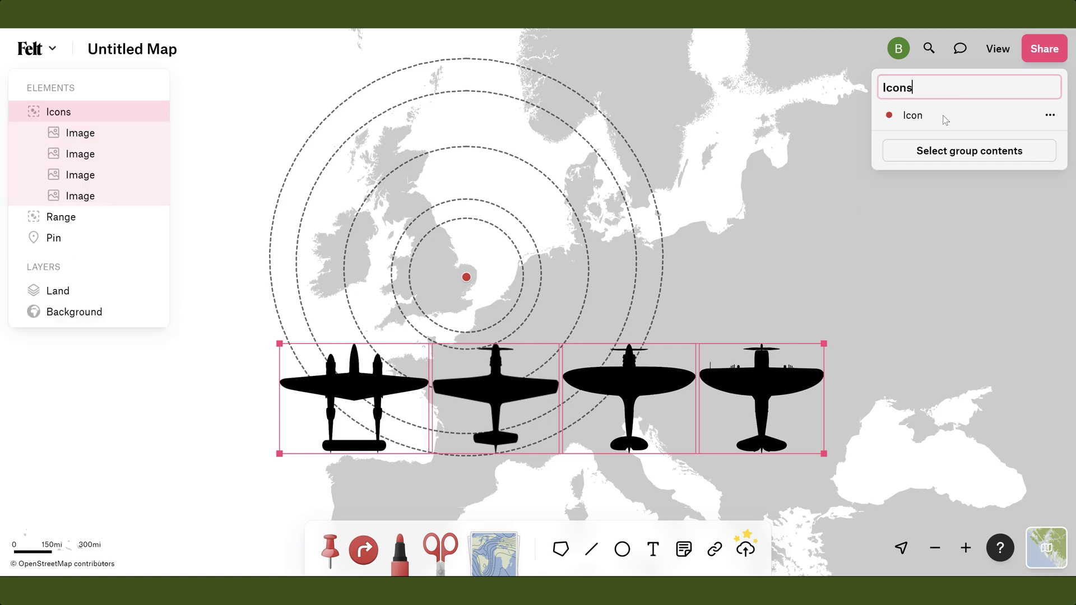
Name the plane images P-51, Spitfire, Thunderbolt and P-38 Lightning.
{"action": "key", "text": "Tab"}
{"action": "type", "text": "P-51"}
{"action": "key", "text": "Tab"}
{"action": "type", "text": "Spitfire"}
{"action": "key", "text": "Tab"}
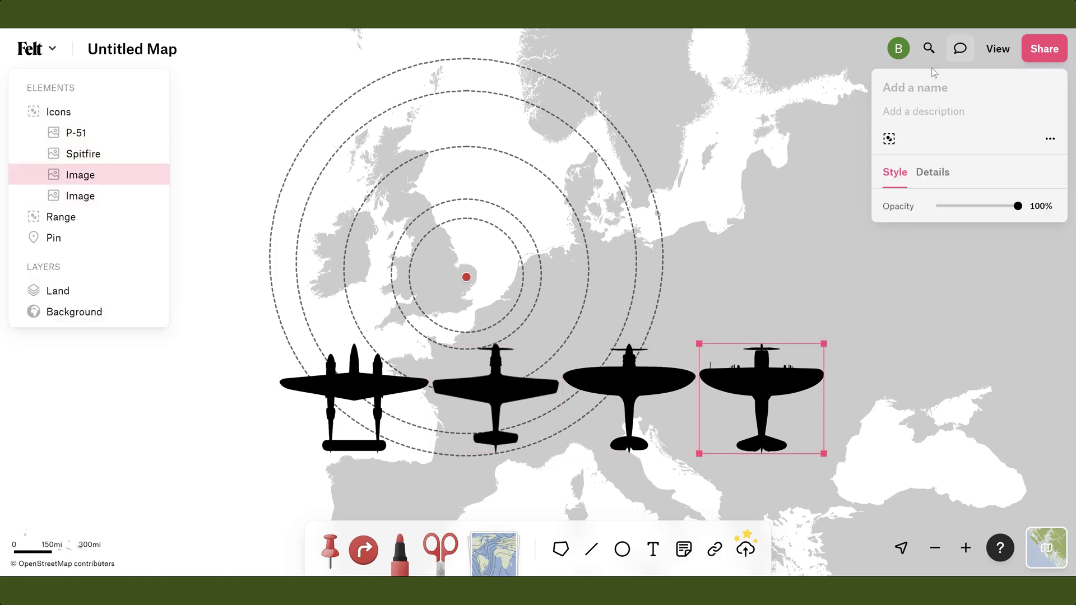
{"action": "type", "text": "Thunderbolt"}
{"action": "key", "text": "Tab"}
Shrink the whole Icons group of plane silhouettes from a corner handle.
{"action": "type", "text": "P-38 Lightning"}
{"action": "left_click_drag", "start_coordinate": [840, 331], "coordinate": [516, 395]}
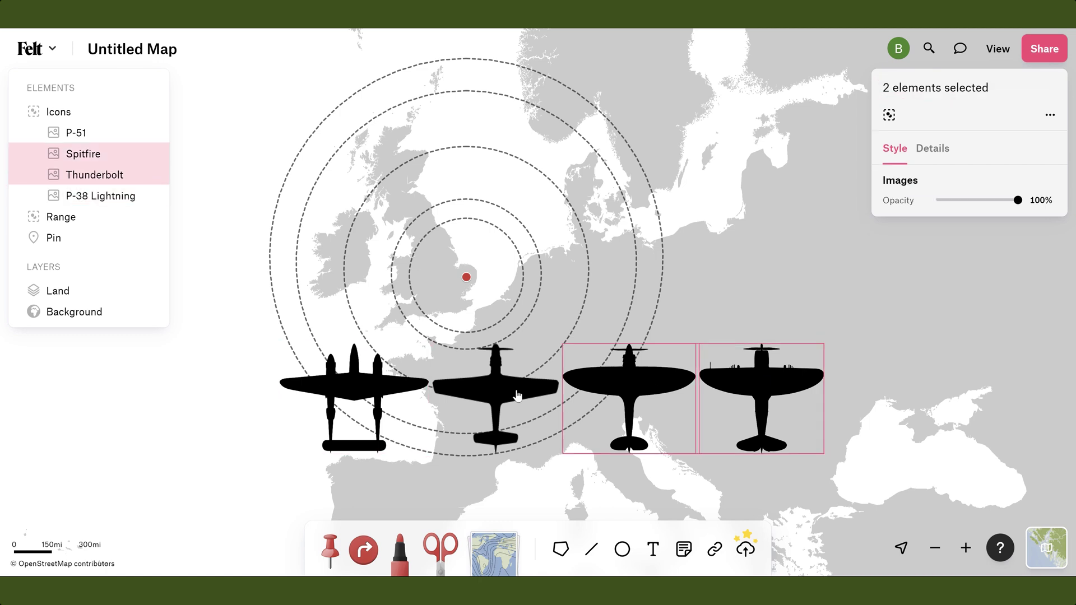
{"action": "left_click", "coordinate": [517, 395]}
{"action": "left_click_drag", "start_coordinate": [825, 341], "coordinate": [475, 410]}
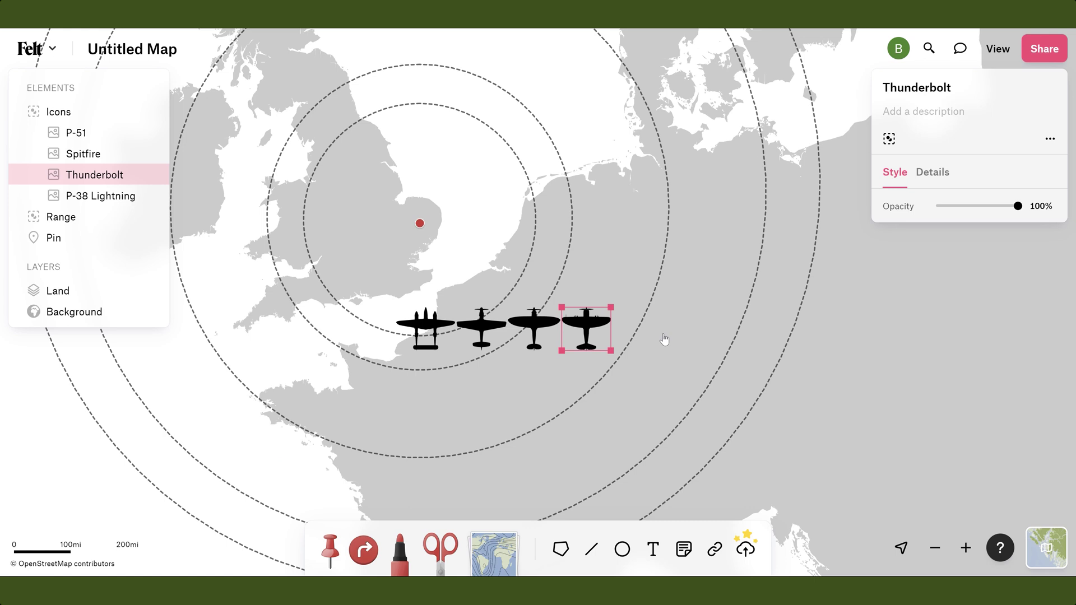
Rotate the Spitfire, Thunderbolt, P-38 and P-51 onto their range rings, duplicating the Thunderbolt, then drop in noisy-background.jpg.
{"action": "left_click_drag", "start_coordinate": [534, 330], "coordinate": [524, 154]}
{"action": "left_click_drag", "start_coordinate": [588, 336], "coordinate": [615, 401]}
{"action": "key", "text": "ctrl+d"}
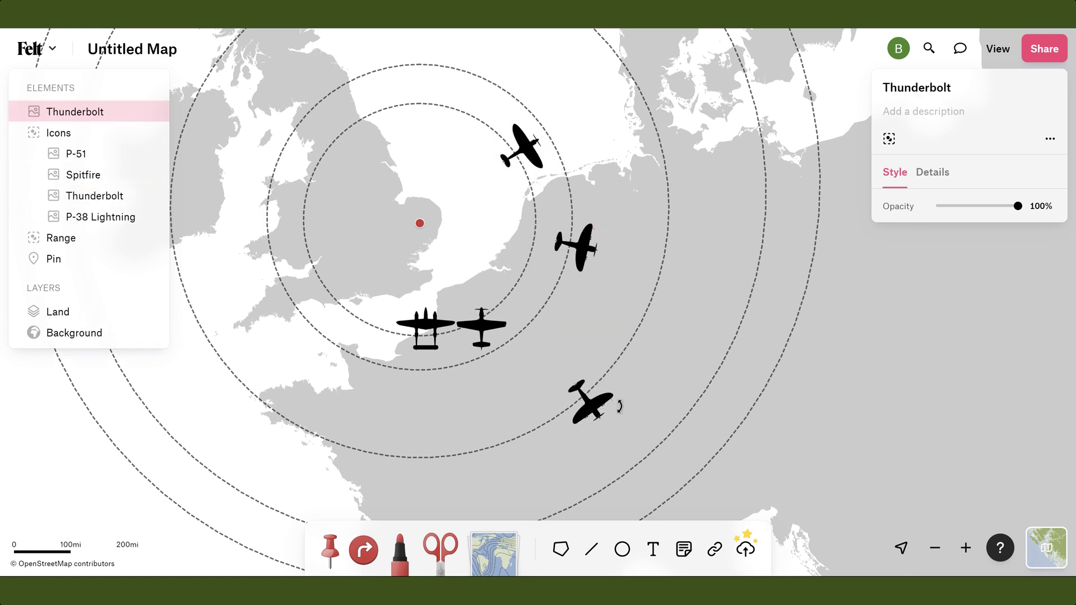
{"action": "left_click_drag", "start_coordinate": [426, 327], "coordinate": [757, 163]}
{"action": "left_click_drag", "start_coordinate": [451, 355], "coordinate": [743, 366]}
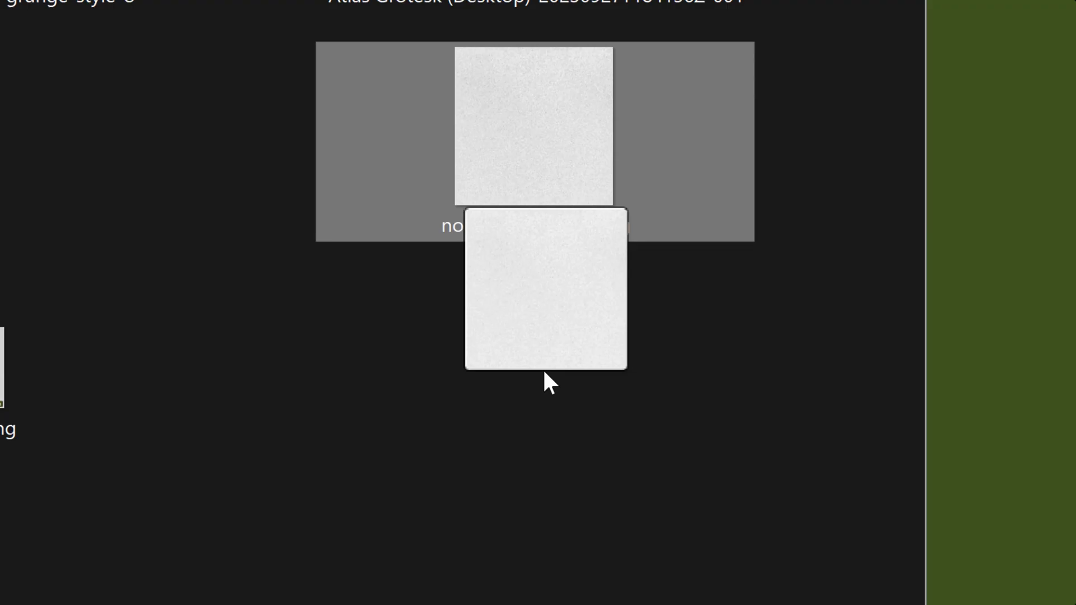
{"action": "left_click_drag", "start_coordinate": [543, 380], "coordinate": [558, 442]}
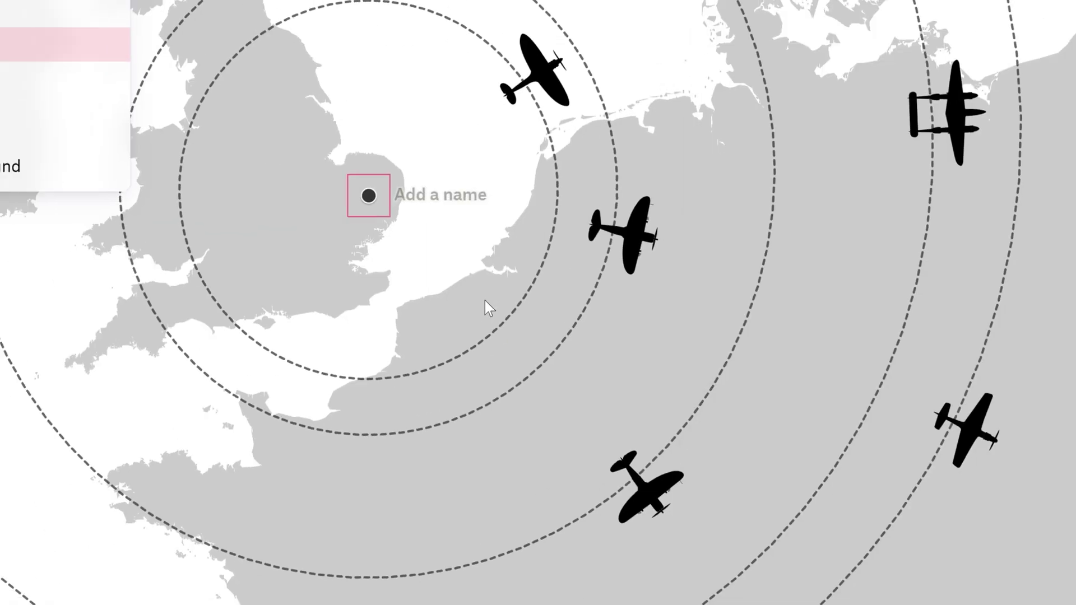
Stretch the noisy texture across the map and range circles at 31% opacity.
{"action": "left_click_drag", "start_coordinate": [624, 412], "coordinate": [759, 313]}
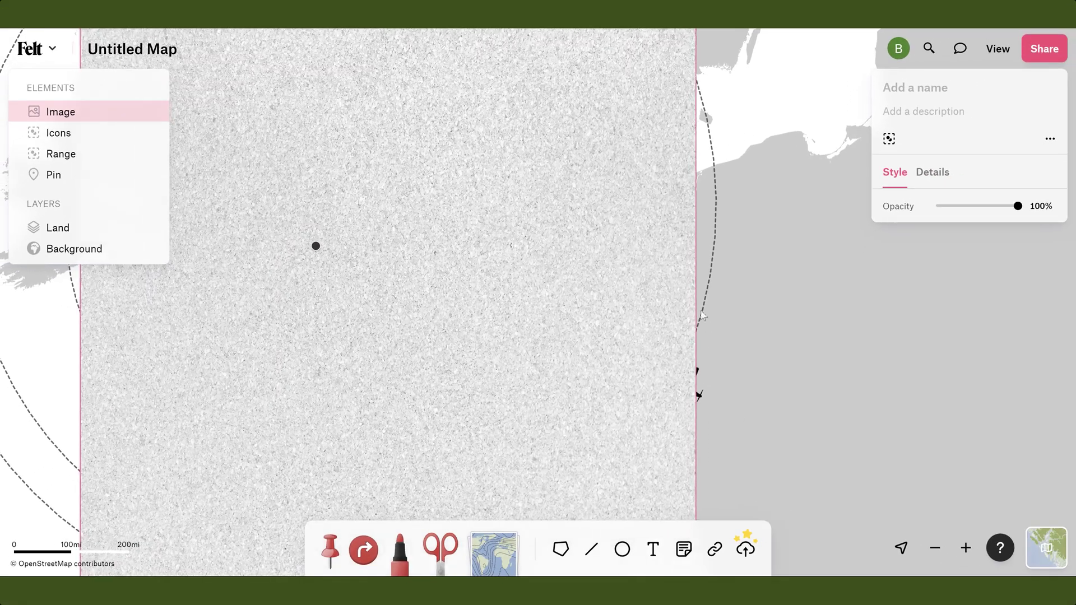
{"action": "left_click_drag", "start_coordinate": [695, 307], "coordinate": [900, 297]}
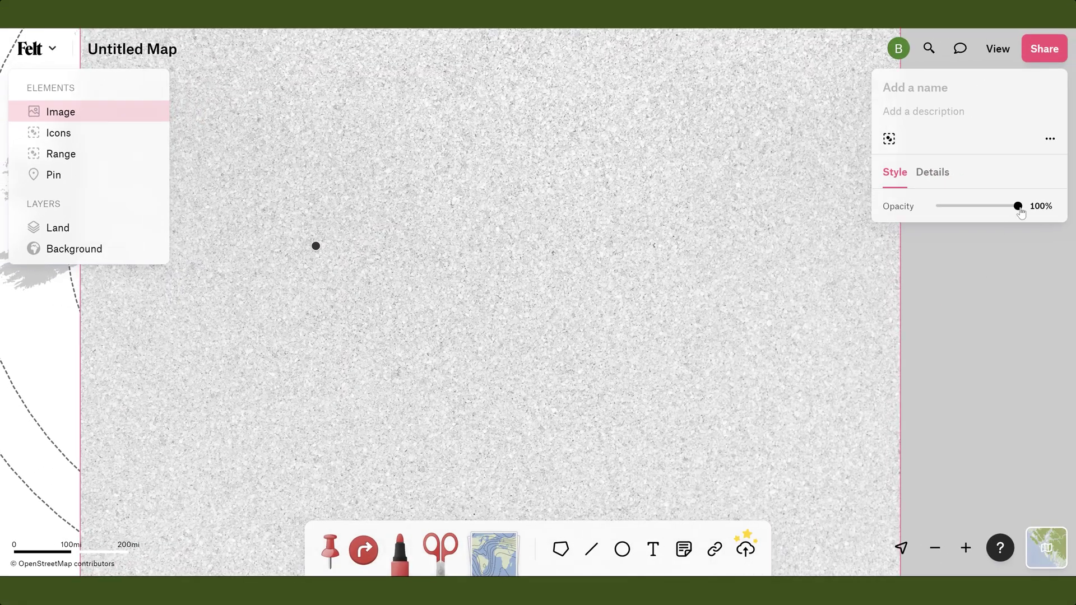
{"action": "left_click_drag", "start_coordinate": [1017, 205], "coordinate": [964, 218]}
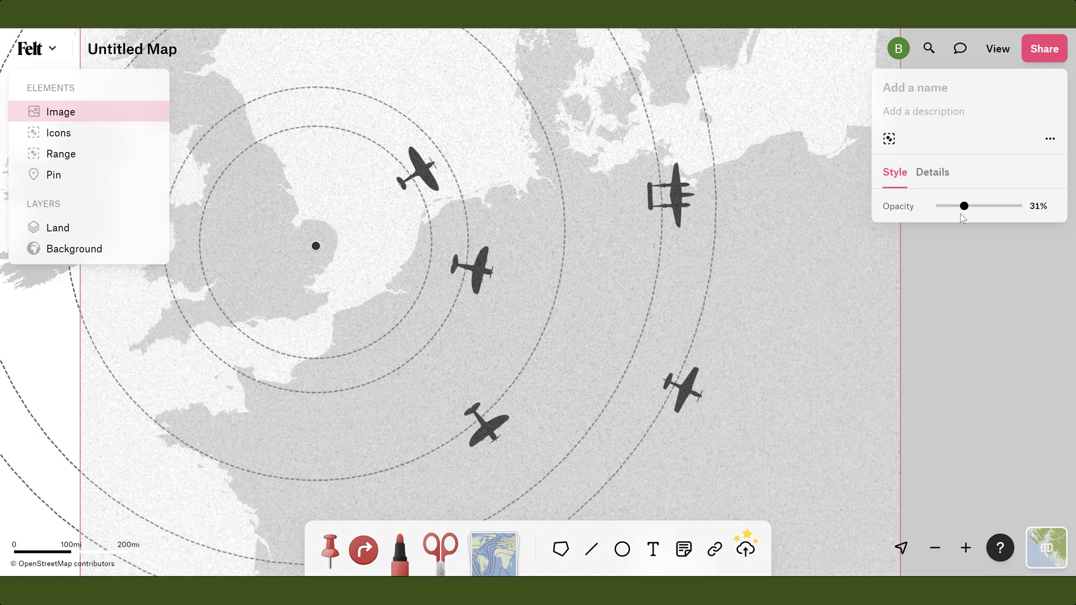
{"action": "scroll", "coordinate": [871, 325], "scroll_direction": "down", "scroll_amount": 3}
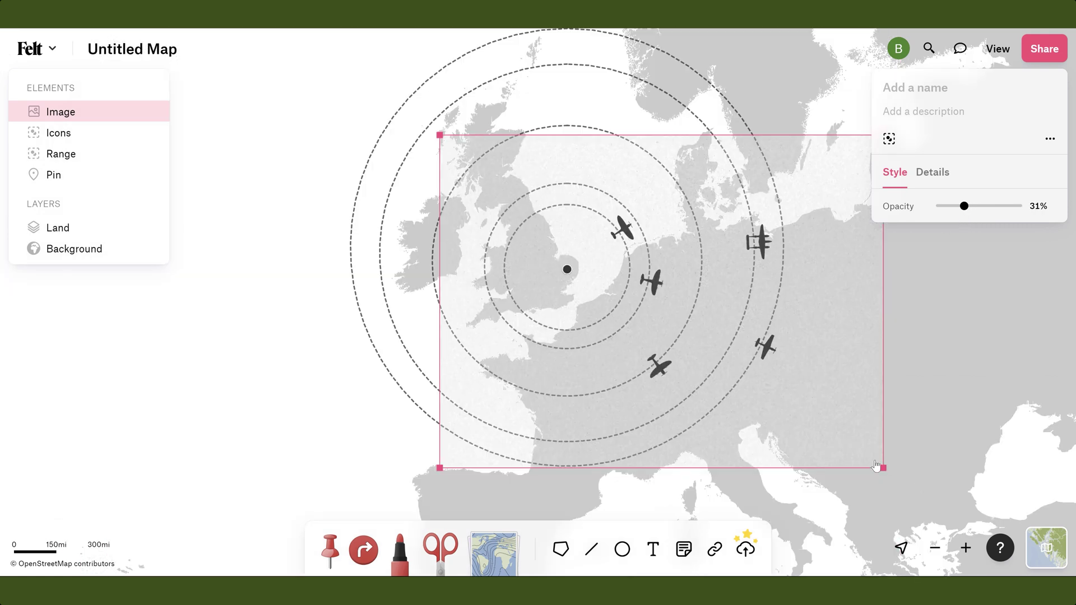
{"action": "left_click_drag", "start_coordinate": [896, 469], "coordinate": [986, 545]}
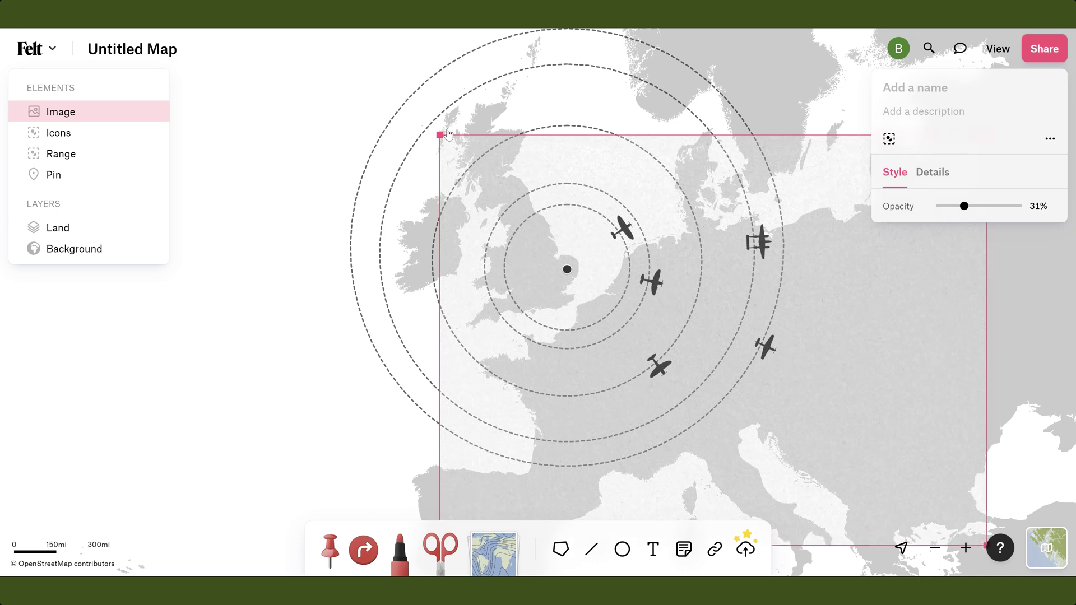
{"action": "left_click_drag", "start_coordinate": [442, 135], "coordinate": [386, 75]}
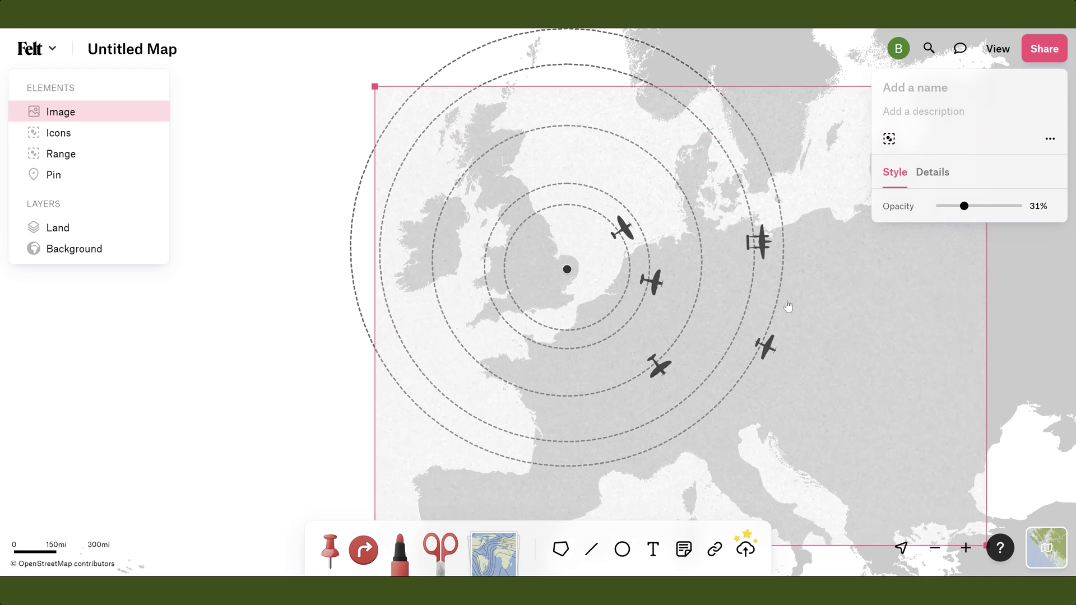
{"action": "left_click_drag", "start_coordinate": [799, 284], "coordinate": [813, 266]}
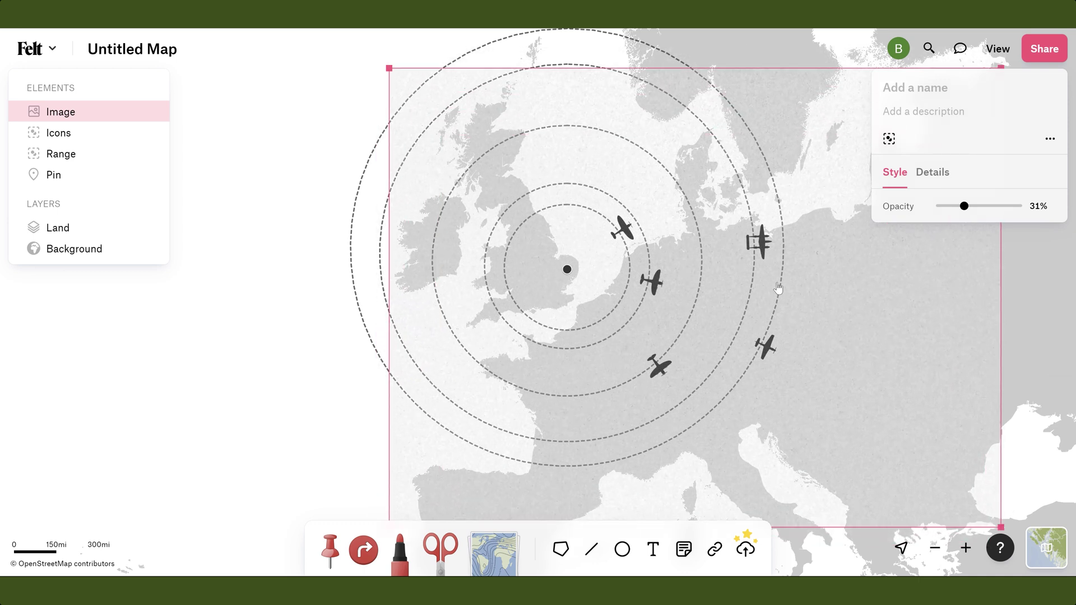
Rename the texture image 'Texture' and lock it in place.
{"action": "left_click", "coordinate": [922, 79]}
{"action": "type", "text": "Tes"}
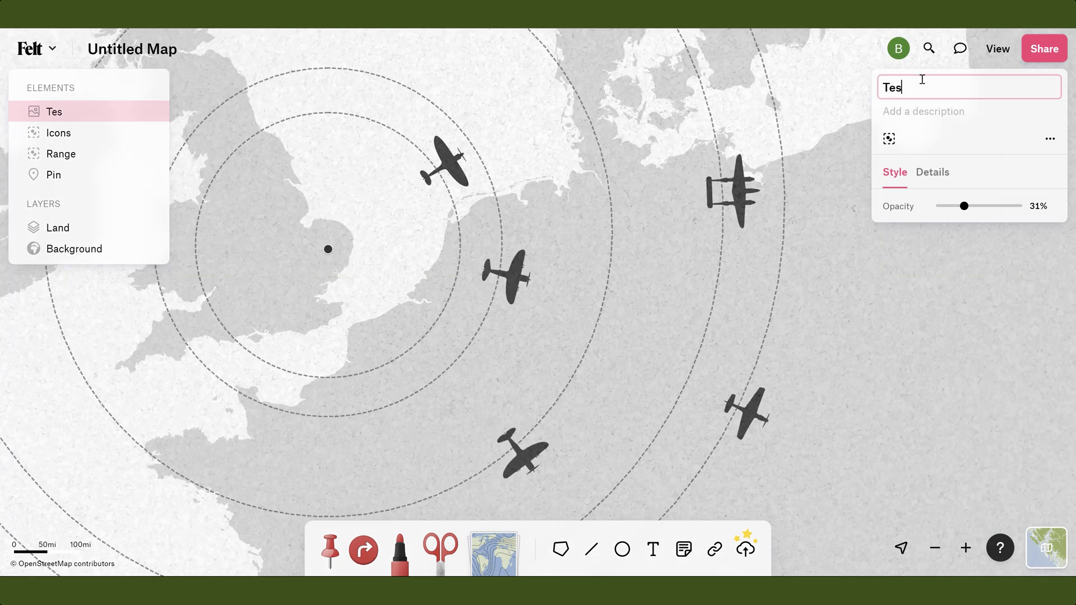
{"action": "key", "text": "Return"}
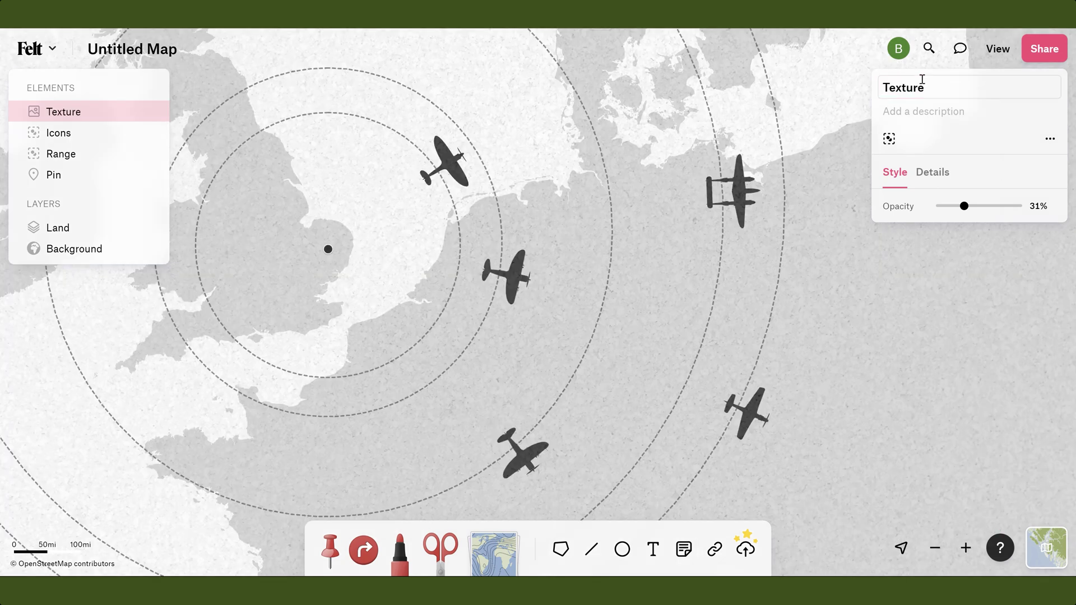
{"action": "right_click", "coordinate": [81, 112]}
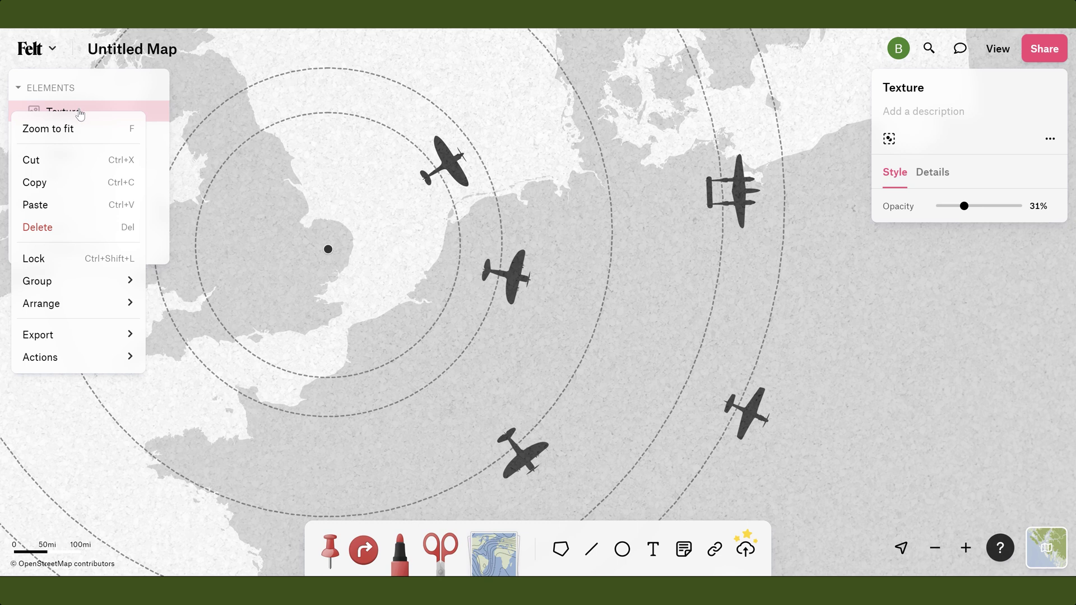
{"action": "left_click", "coordinate": [54, 259]}
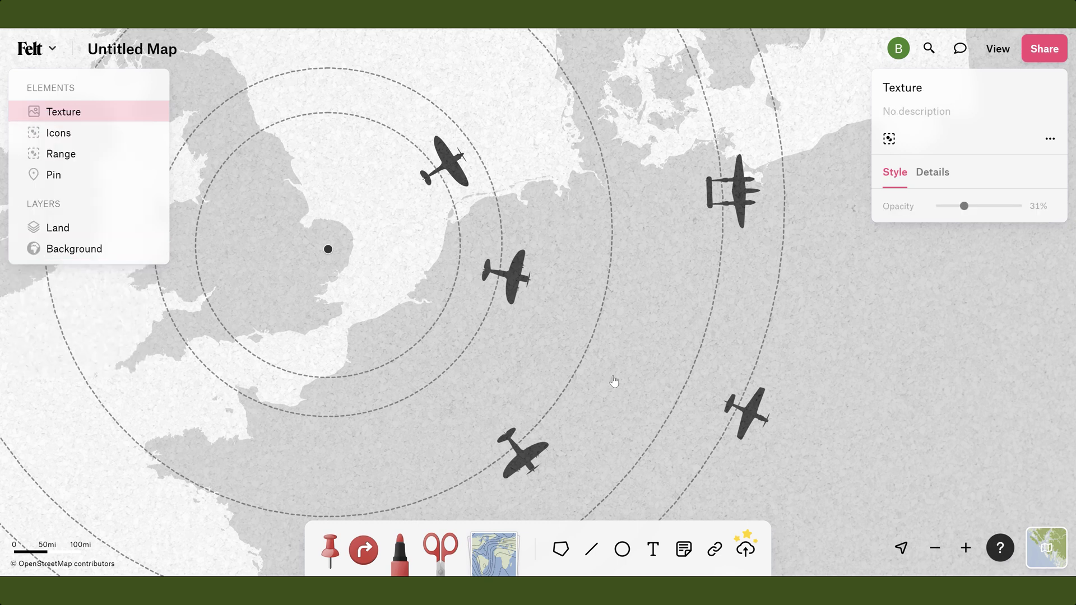
Add a small black label 'Spitfire Range 175 Miles' near England.
{"action": "key", "text": "t"}
{"action": "left_click", "coordinate": [407, 233]}
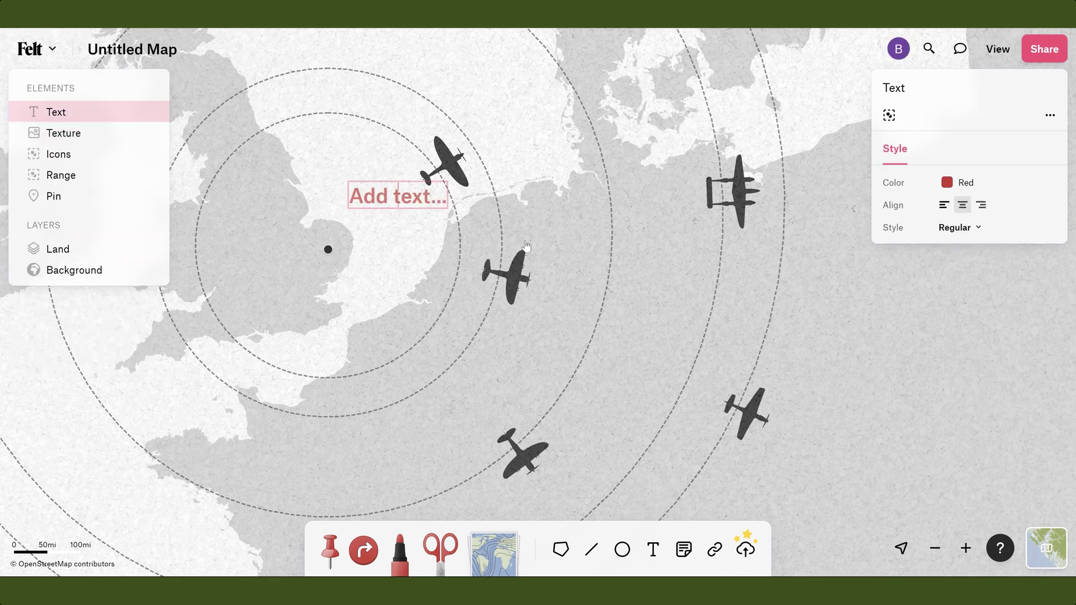
{"action": "type", "text": "Spitfire Range"}
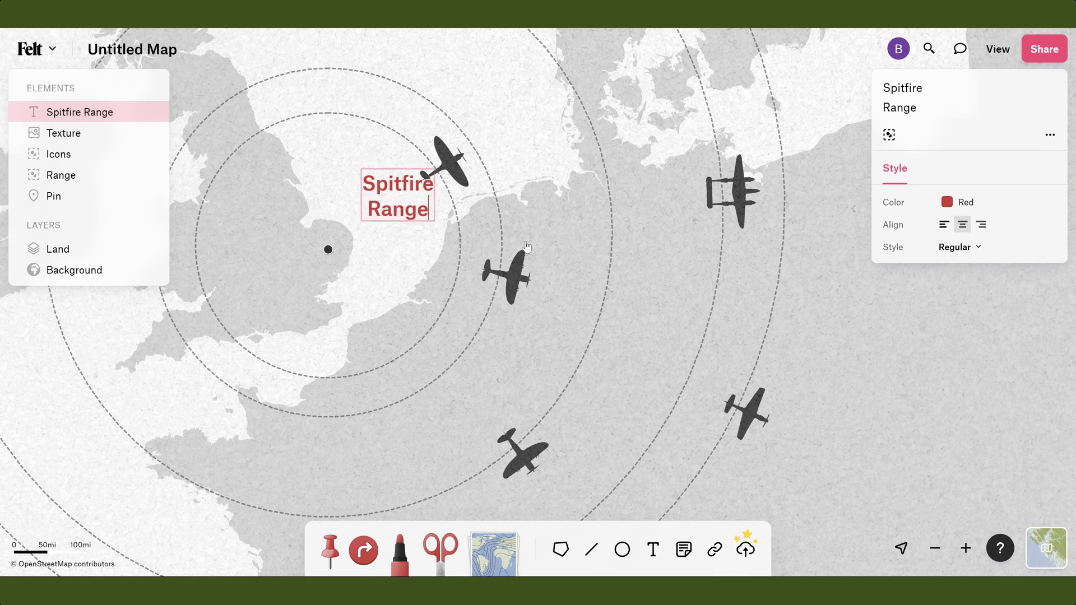
{"action": "type", "text": " 175 Miles"}
{"action": "left_click", "coordinate": [965, 206]}
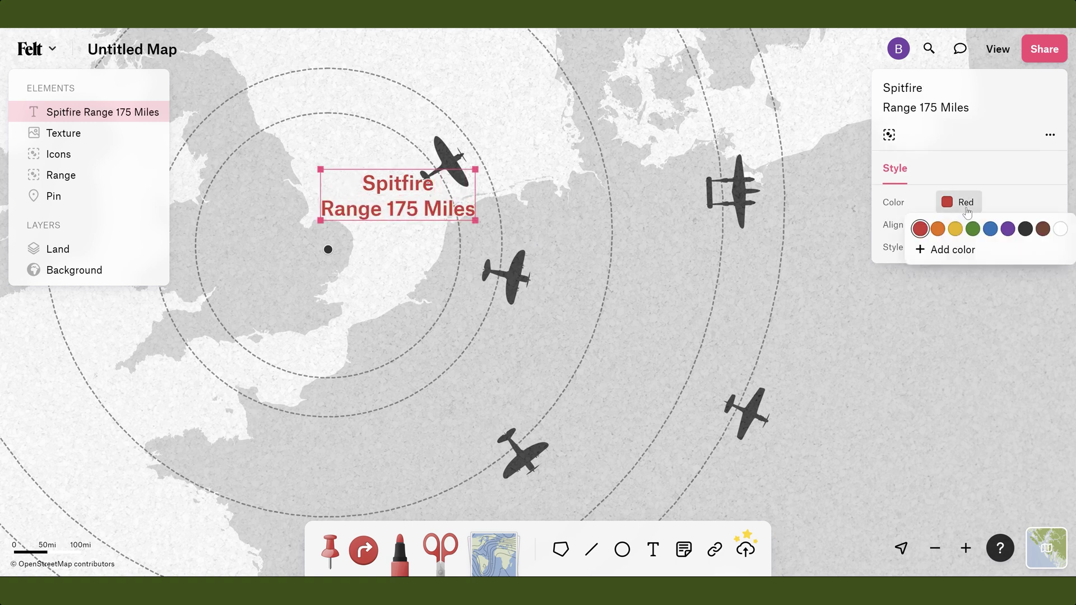
{"action": "left_click", "coordinate": [1024, 229]}
{"action": "left_click_drag", "start_coordinate": [475, 169], "coordinate": [381, 205]}
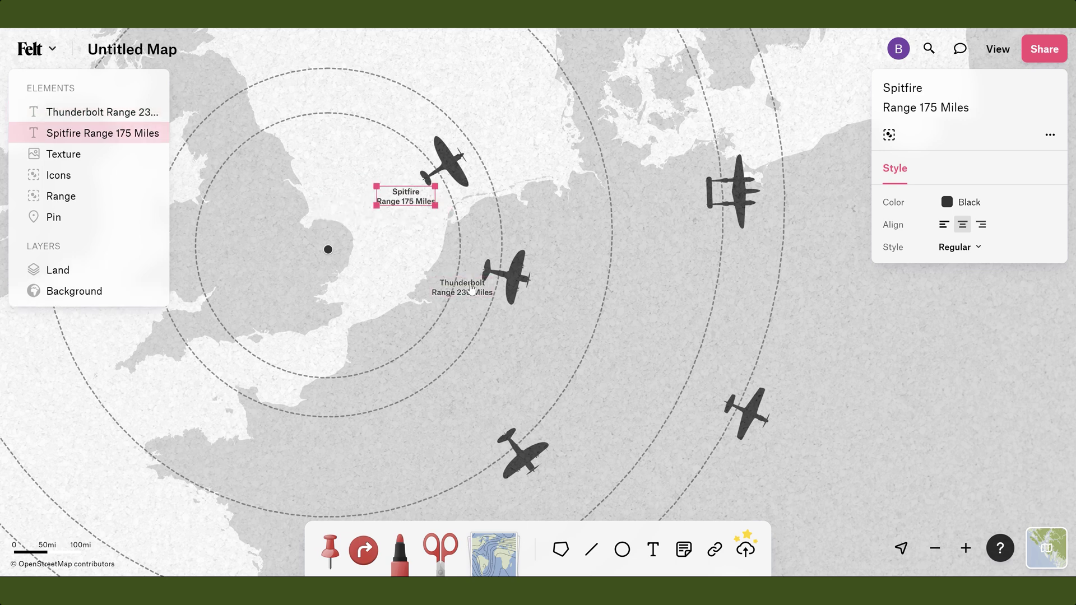
Copy and edit labels for the Thunderbolts ('(with Belly Tank) Range 375', 530) and the P-38 Lightning.
{"action": "left_click_drag", "start_coordinate": [455, 290], "coordinate": [470, 481]}
{"action": "double_click", "coordinate": [474, 477]}
{"action": "type", "text": "(with Belly Tank) Range 375 Miles"}
{"action": "left_click", "coordinate": [455, 292]}
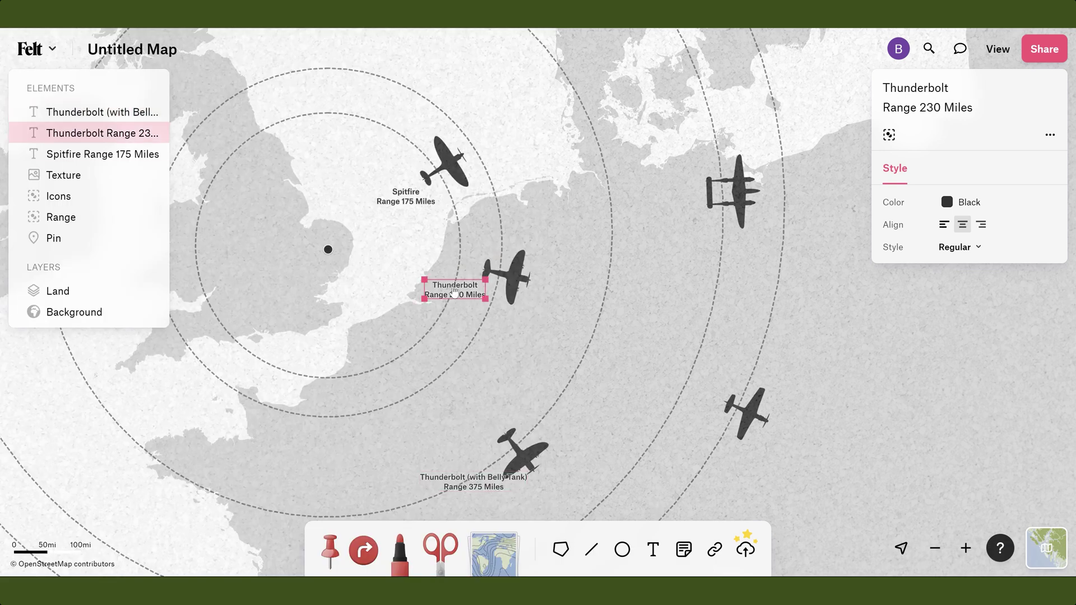
{"action": "key", "text": "ctrl+d"}
{"action": "type", "text": "530"}
{"action": "left_click_drag", "start_coordinate": [455, 289], "coordinate": [814, 407]}
{"action": "double_click", "coordinate": [701, 218]}
{"action": "type", "text": "P-38 Lightning"}
{"action": "key", "text": "ctrl+d"}
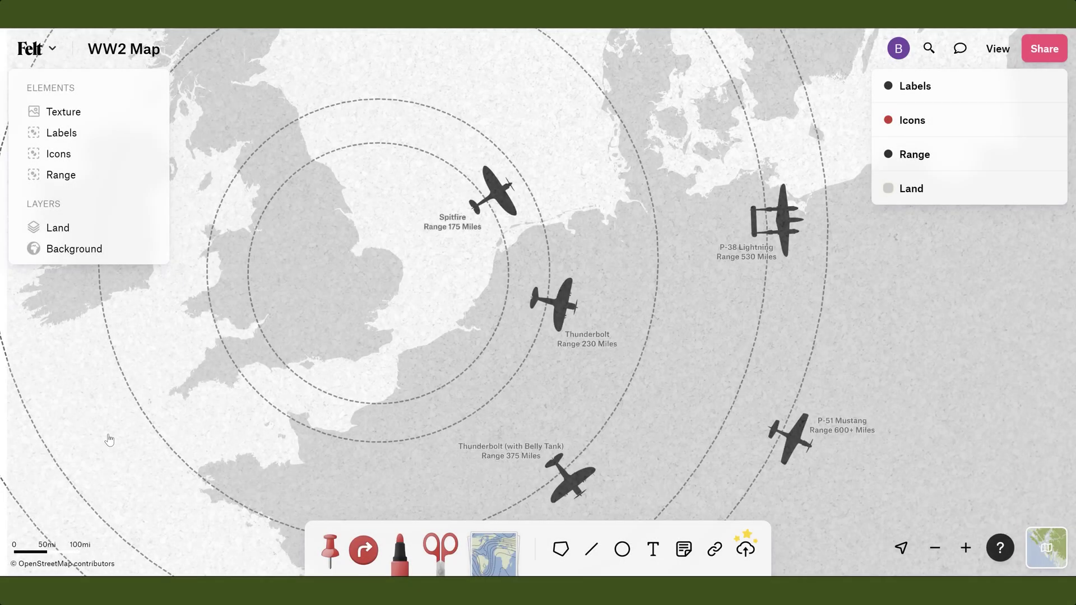
Download the finished WW2 map as an image from the File menu.
{"action": "left_click", "coordinate": [45, 48]}
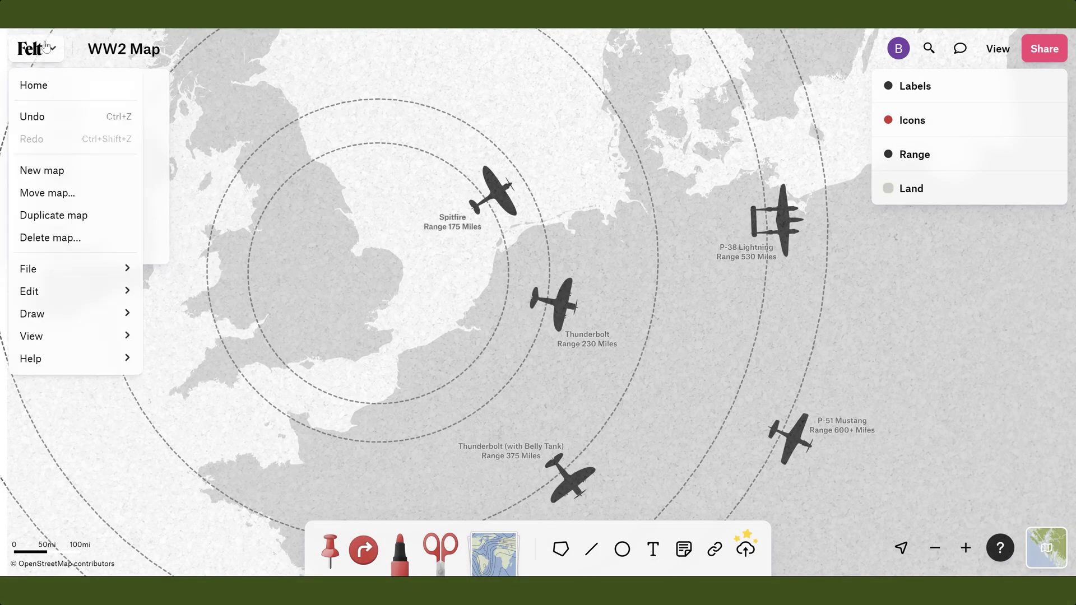
{"action": "mouse_move", "coordinate": [112, 276]}
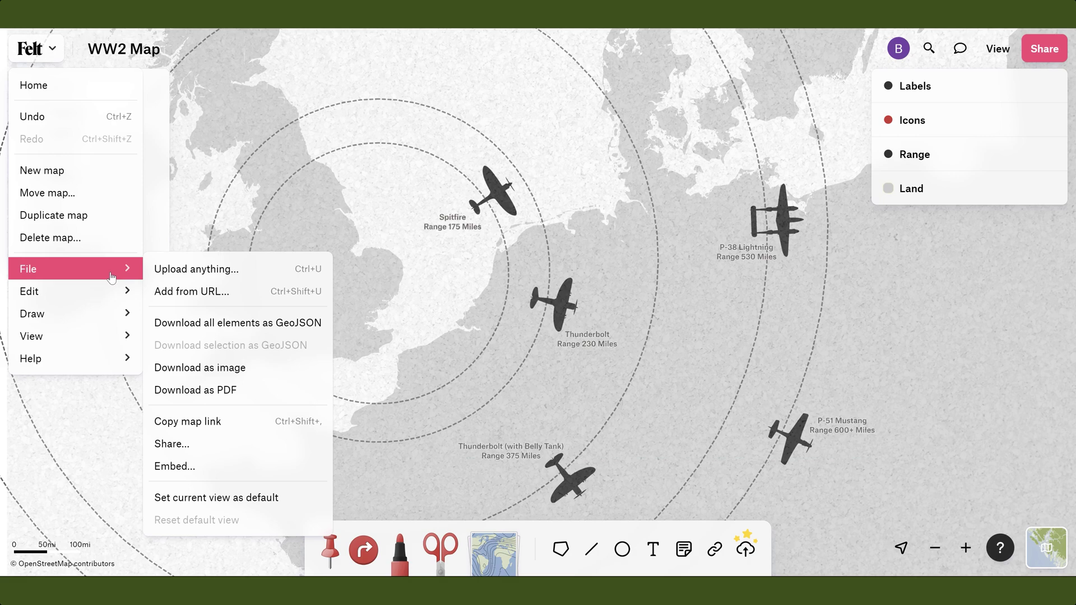
{"action": "left_click", "coordinate": [276, 374]}
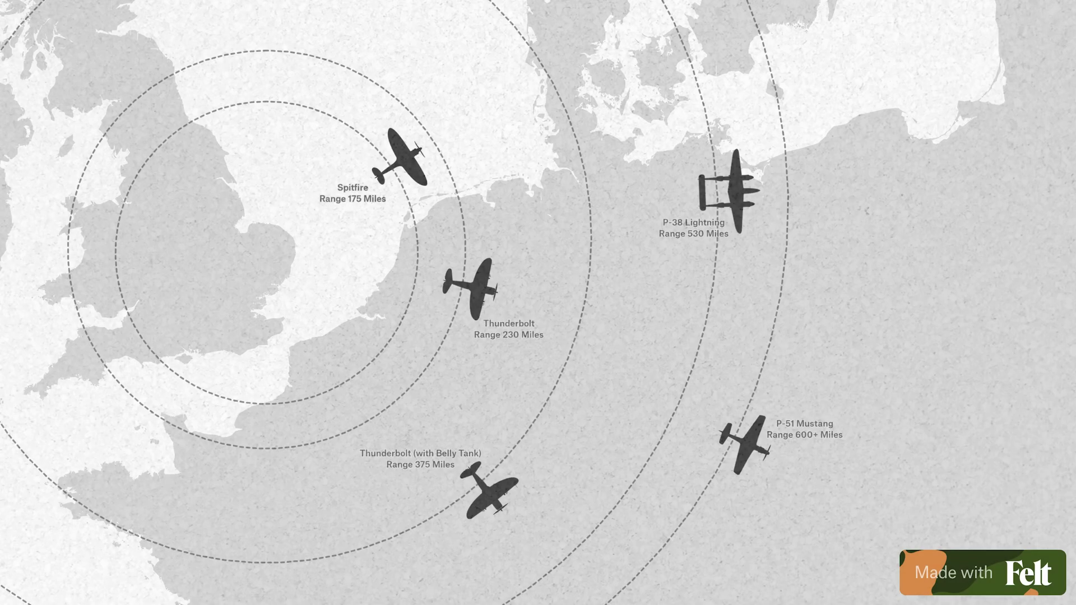